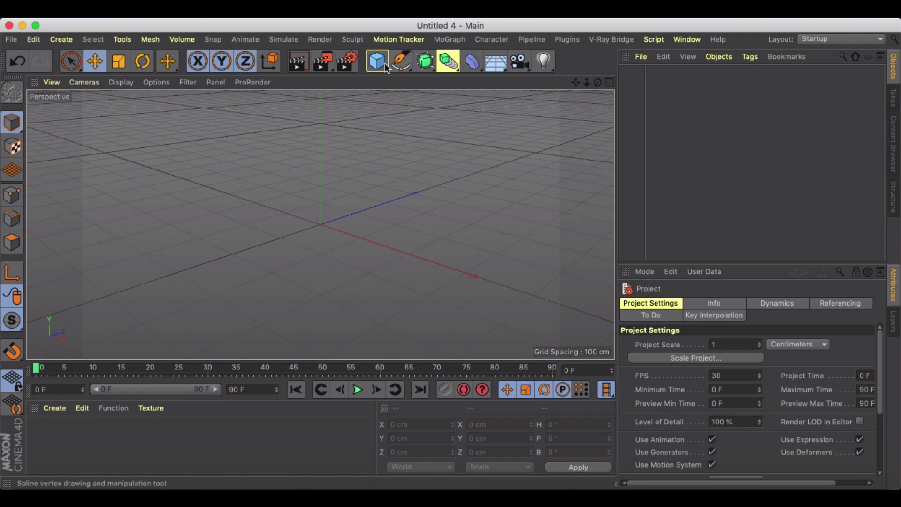
- Add a plane with 100 width segments and 100 height segments
left_click_drag(377, 61, 497, 103)
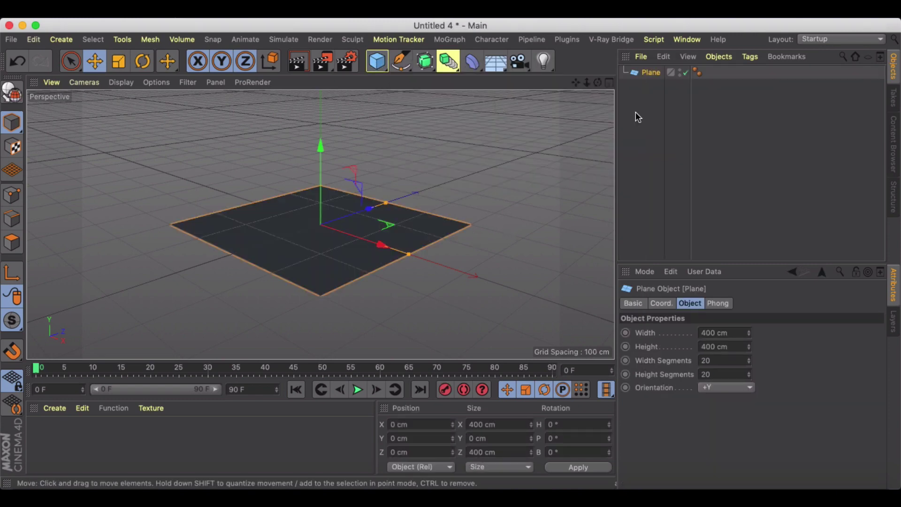
left_click(722, 362)
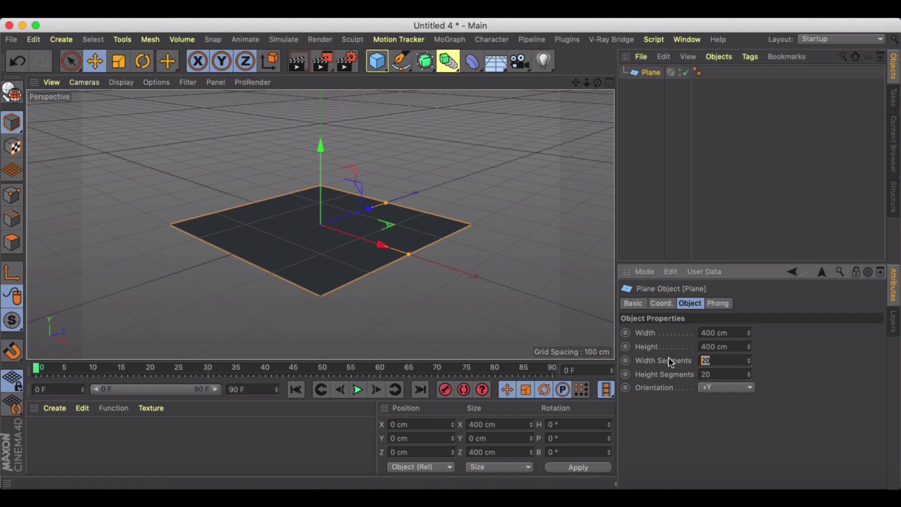
type("100")
key("Tab")
type("100")
key("Return")
- Scale the plane uniformly to about 1890 cm per side and convert it to an editable polygon object
key("t")
mouse_move(387, 214)
left_mouse_down()
mouse_move(488, 160)
mouse_move(403, 213)
left_mouse_up()
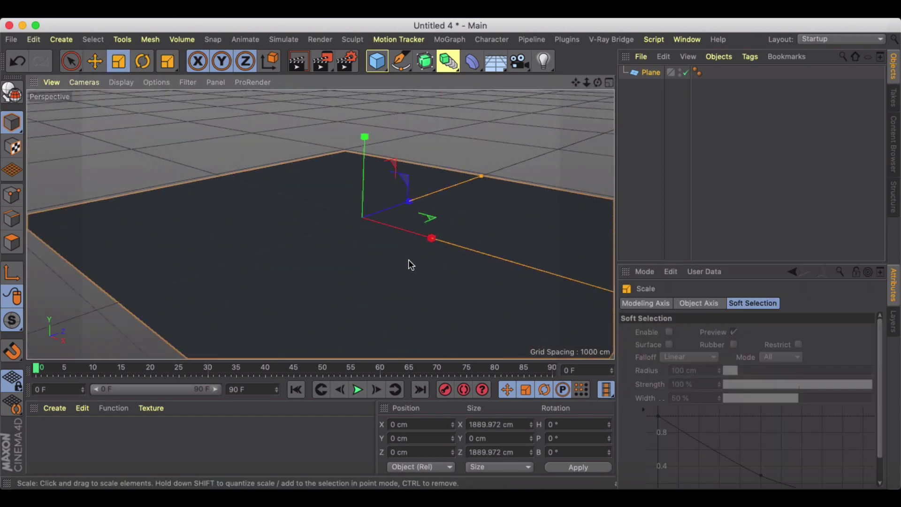
scroll(409, 260, "down", 5)
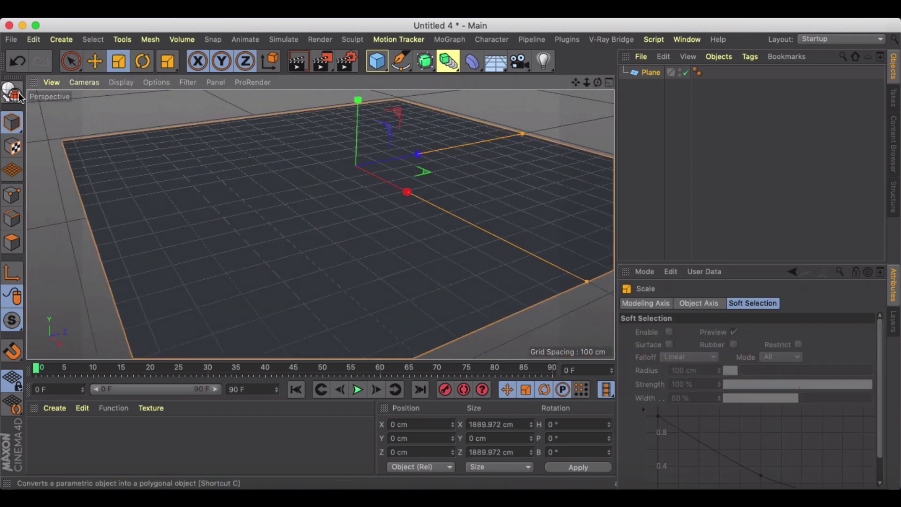
left_click(19, 96)
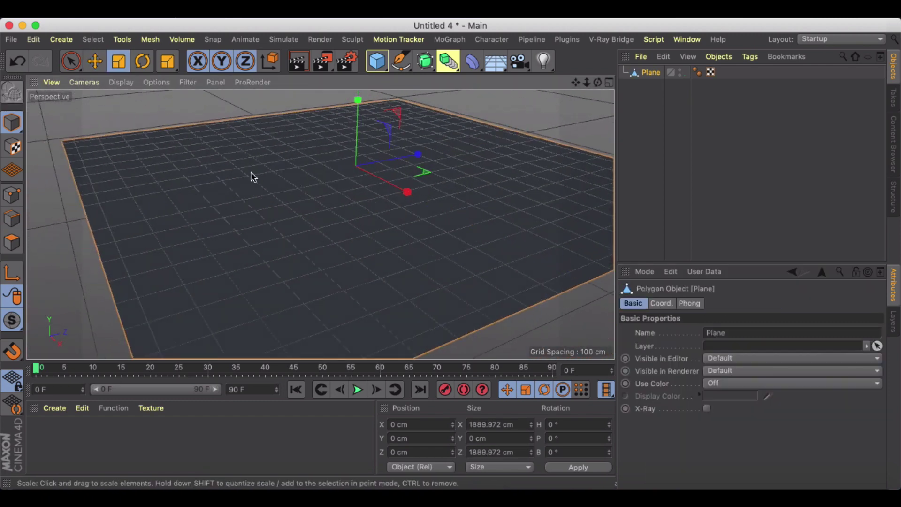
- In polygon mode from the top view, paint a winding selection across the whole plane using Live Selection with radius 1 and Soft Selection mode
left_click(13, 241)
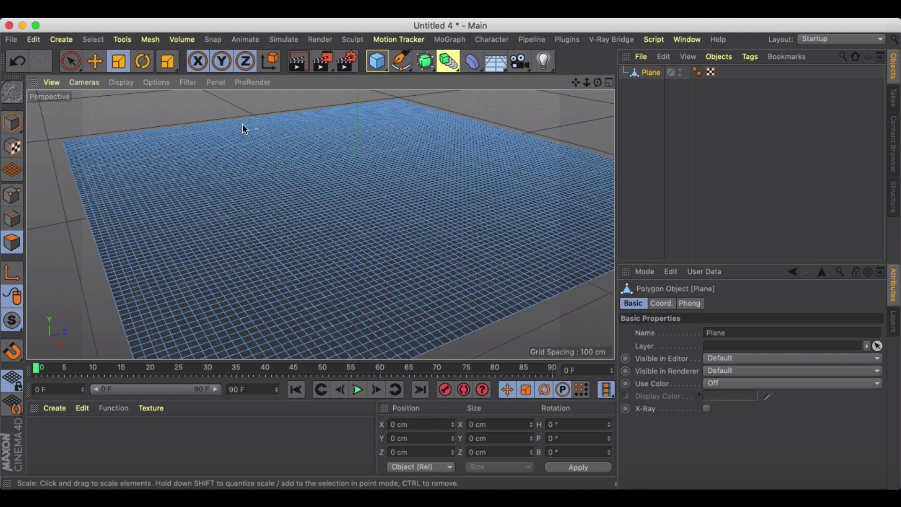
left_click(610, 82)
left_click(609, 82)
scroll(426, 144, "down", 5)
scroll(382, 194, "up", 3)
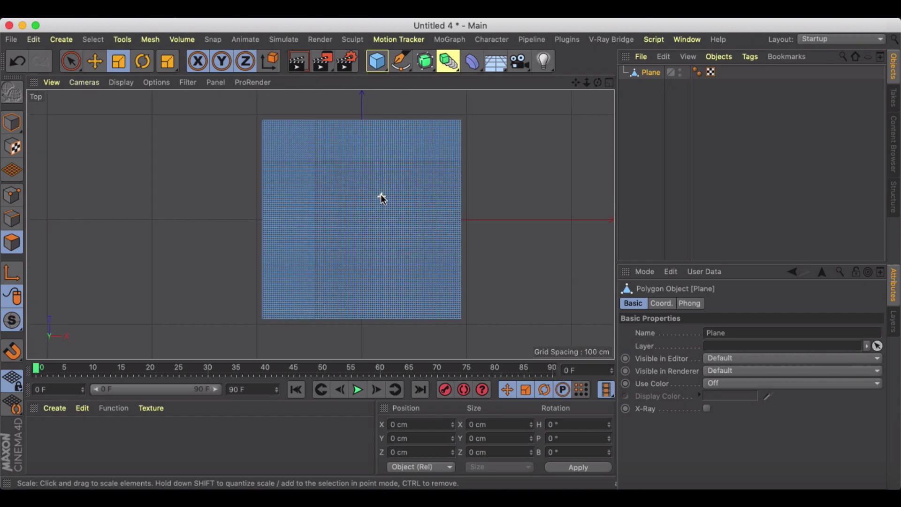
left_click(71, 61)
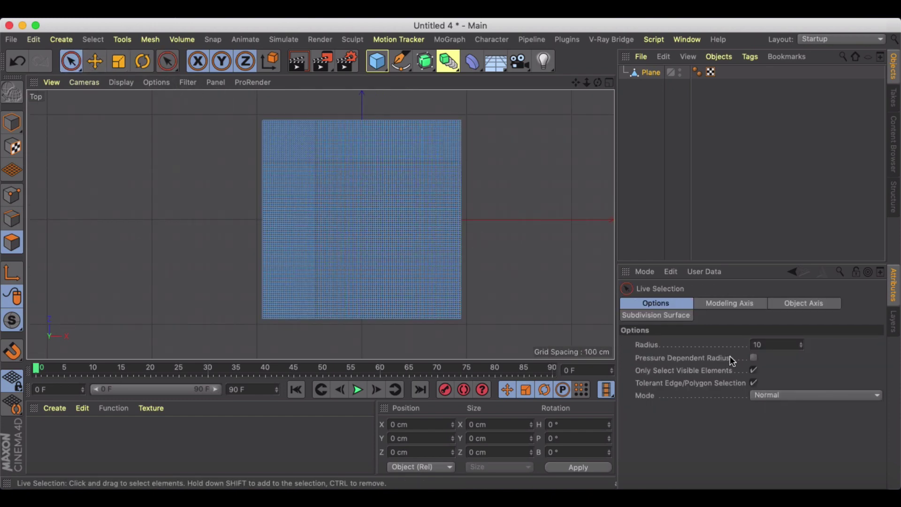
left_click(792, 346)
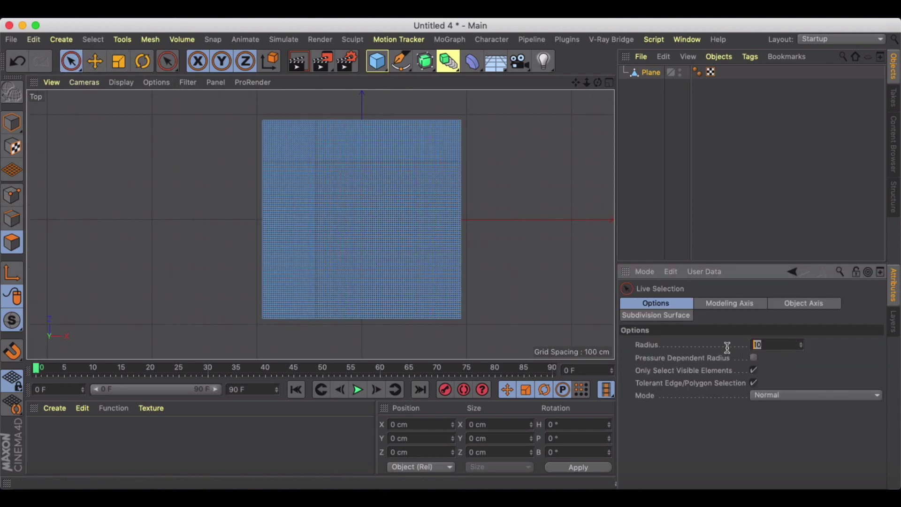
left_click(775, 395)
left_click(771, 431)
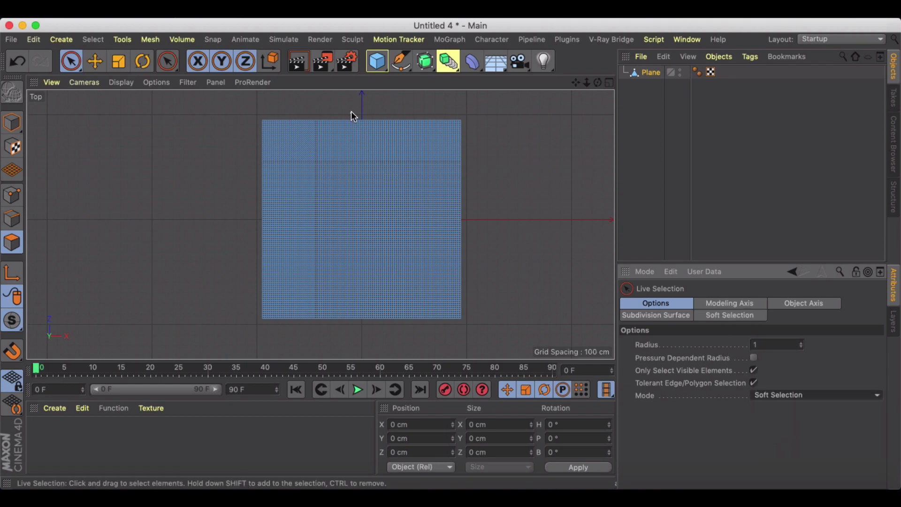
left_click_drag(362, 121, 353, 160)
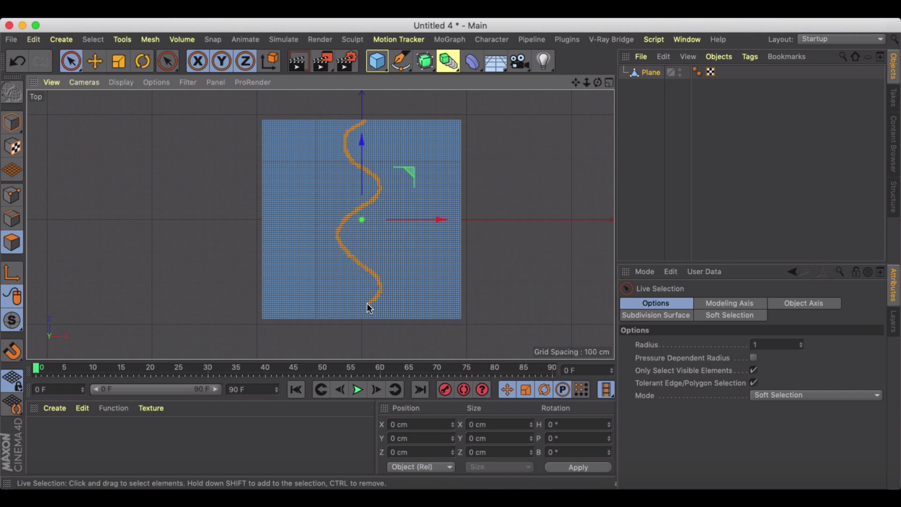
left_click_drag(350, 322, 328, 328)
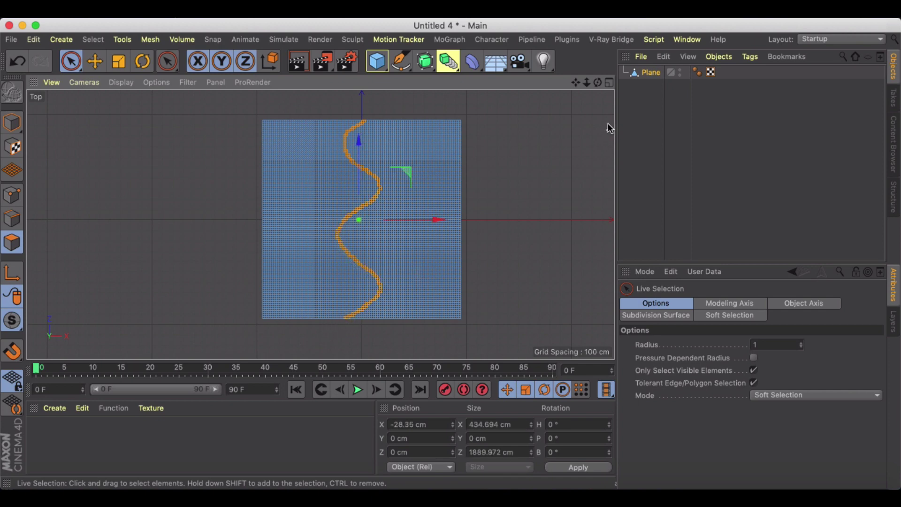
- Lower the soft-selected polygons to carve a winding river channel, then deselect them and return to model mode
left_click(609, 83)
left_click(314, 82)
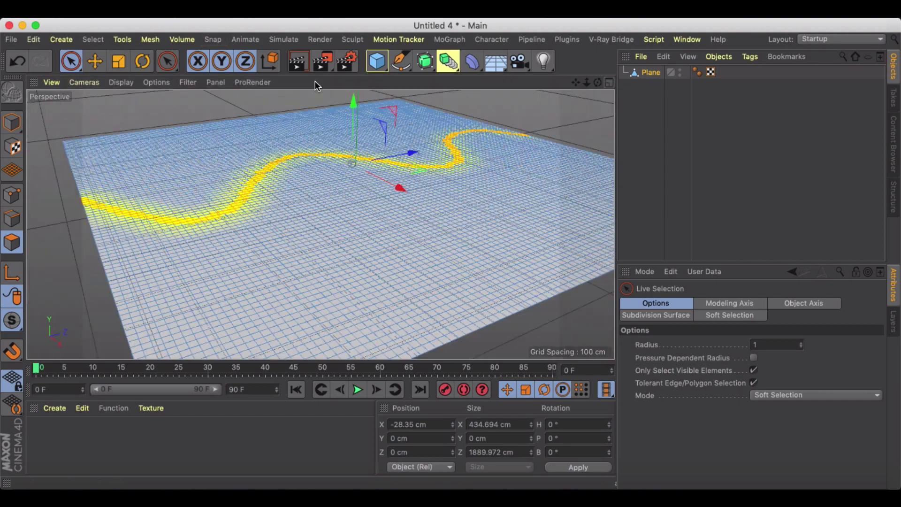
left_click_drag(249, 196, 408, 221, "alt")
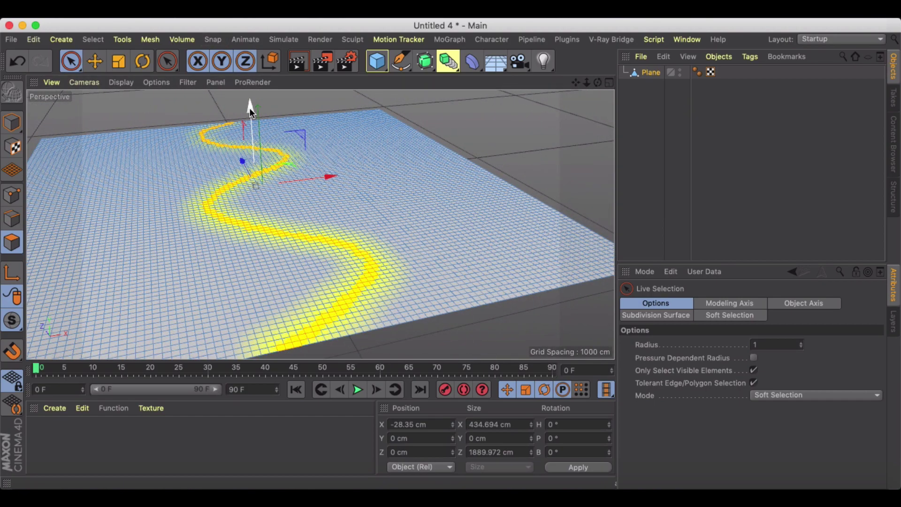
left_click_drag(250, 108, 249, 131)
left_click(479, 123)
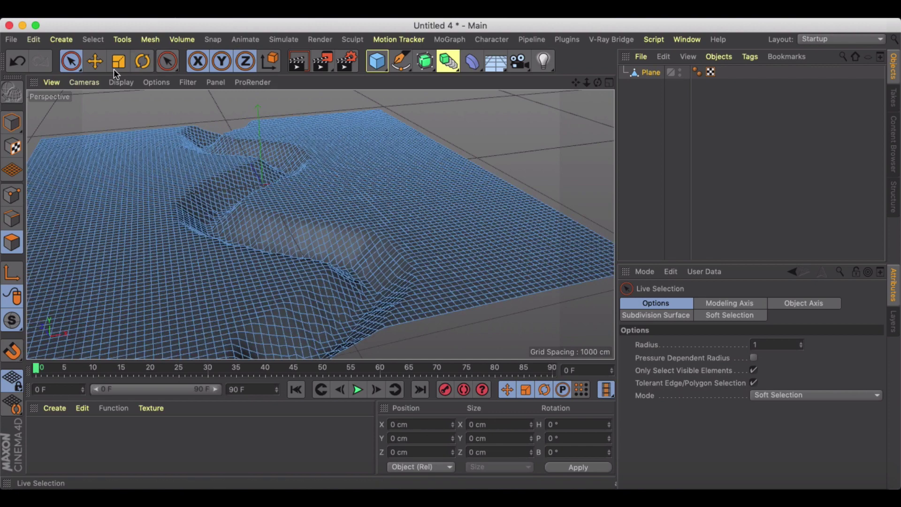
left_click(12, 123)
left_click(450, 117)
left_click_drag(366, 195, 382, 209, "alt")
right_click_drag(382, 209, 341, 206, "alt")
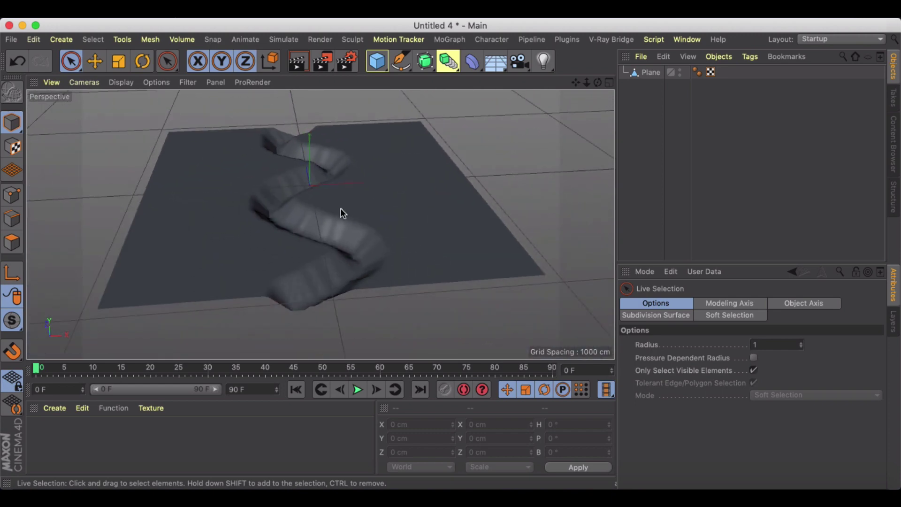
left_click_drag(381, 206, 443, 188, "alt")
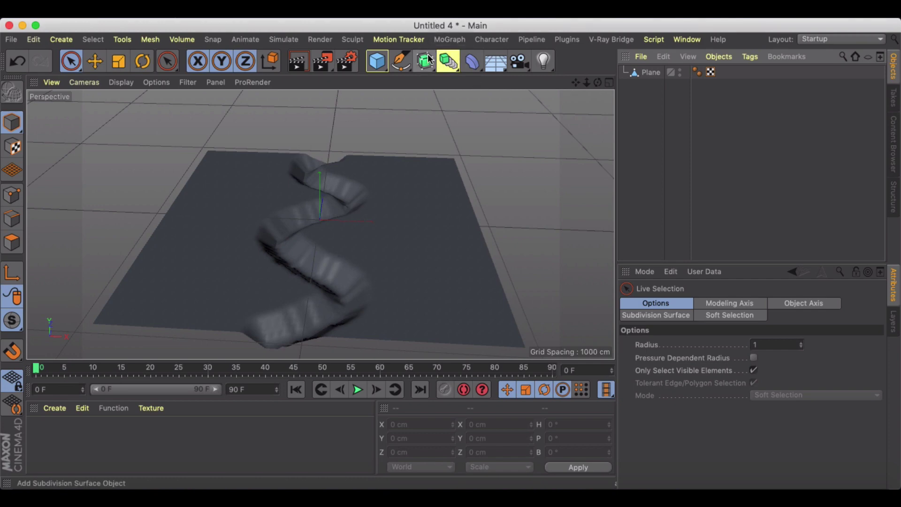
- Add a sphere and scale it down to about 37 cm in diameter
left_click(377, 61)
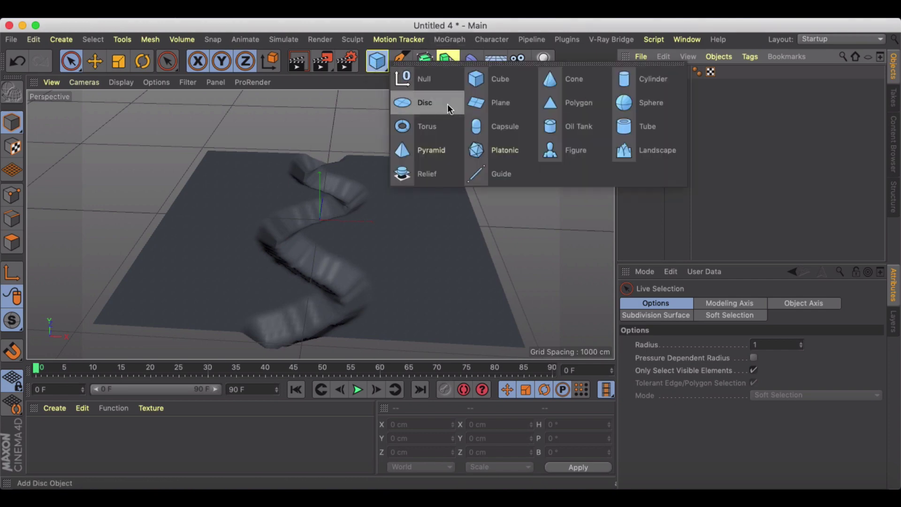
left_click(629, 102)
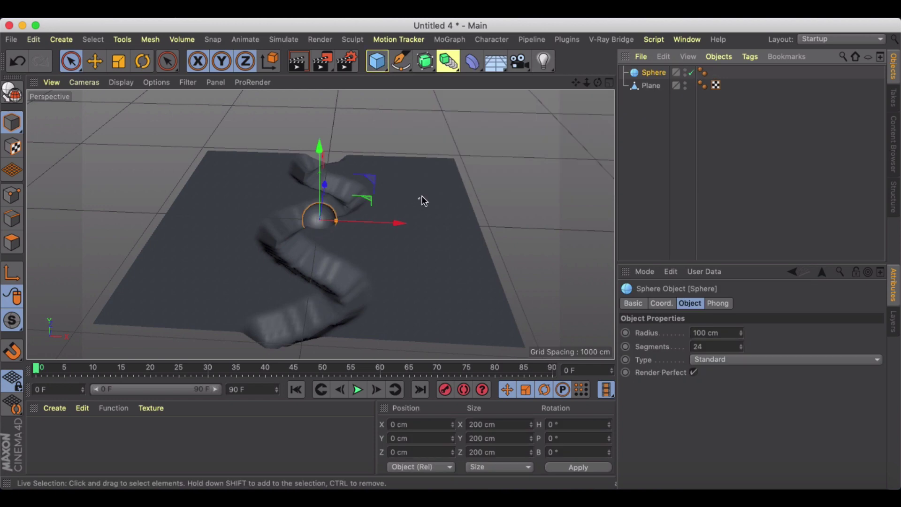
key("t")
left_click_drag(426, 194, 306, 206)
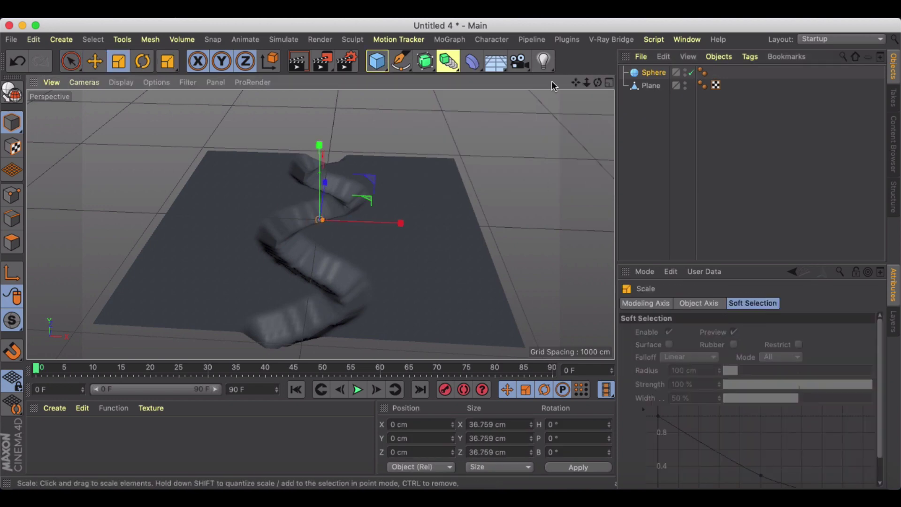
- Add a particle emitter and make the sphere its child
left_click(289, 39)
mouse_move(304, 91)
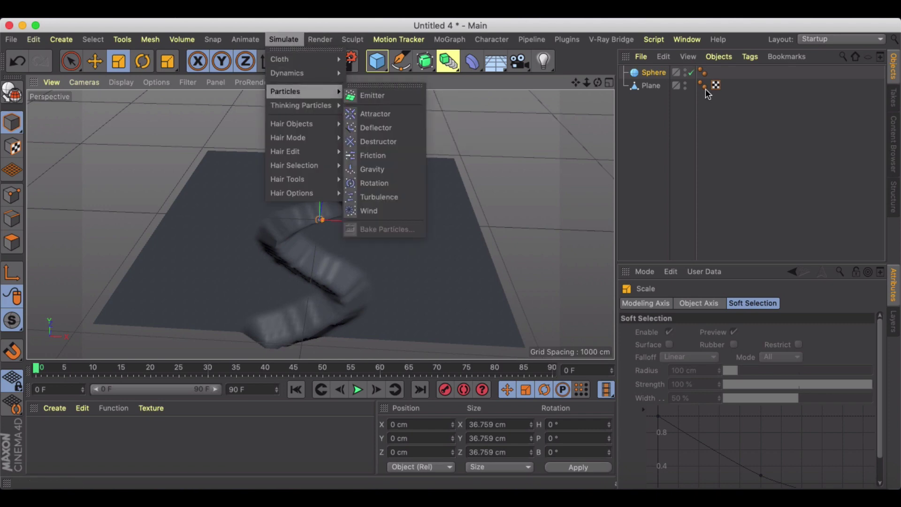
left_click(368, 95)
left_click_drag(658, 85, 652, 71)
left_click(651, 72)
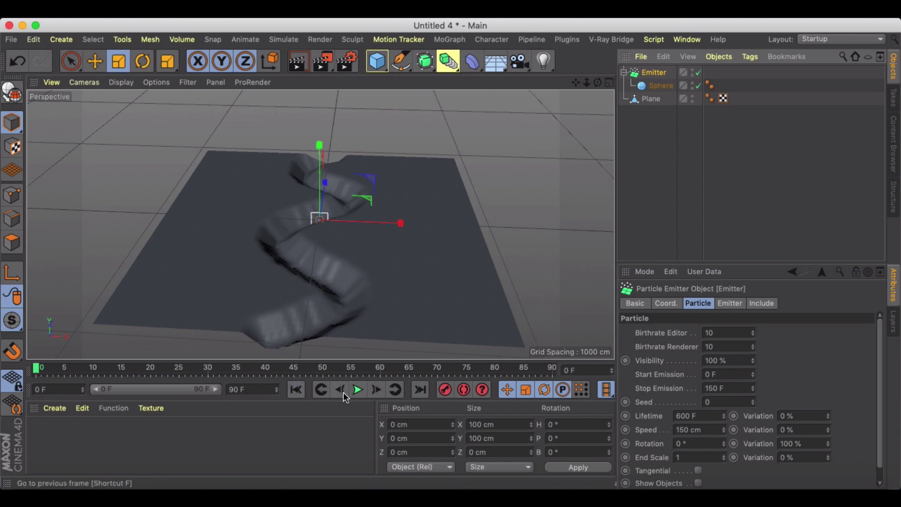
- Enable Show Objects on the emitter and play the animation from the start to preview the emitted spheres
left_click(357, 389)
left_click(357, 389)
scroll(329, 251, "up", 5)
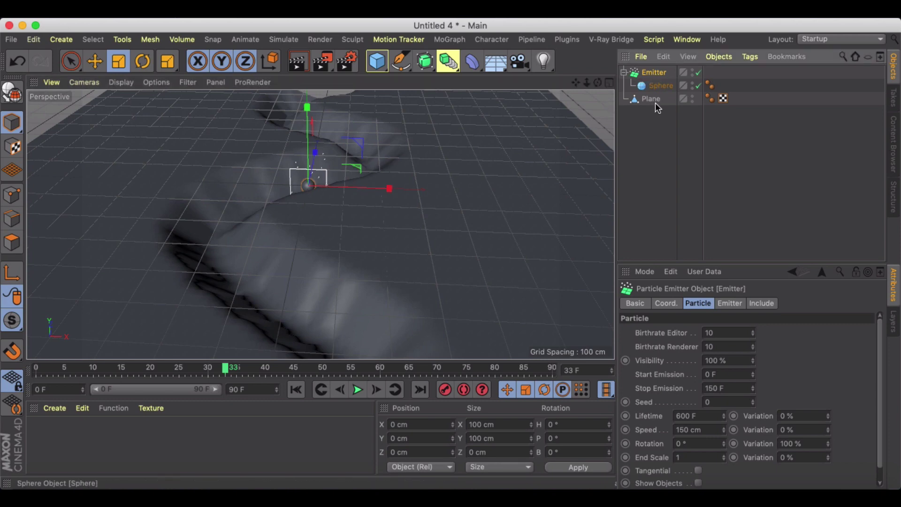
scroll(741, 460, "down", 1)
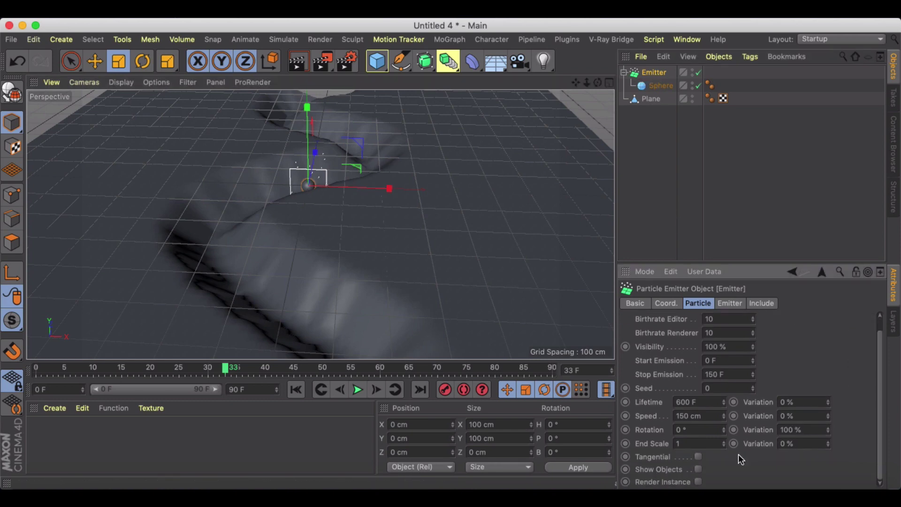
left_click(699, 470)
left_click(296, 389)
left_click(358, 389)
left_click(358, 389)
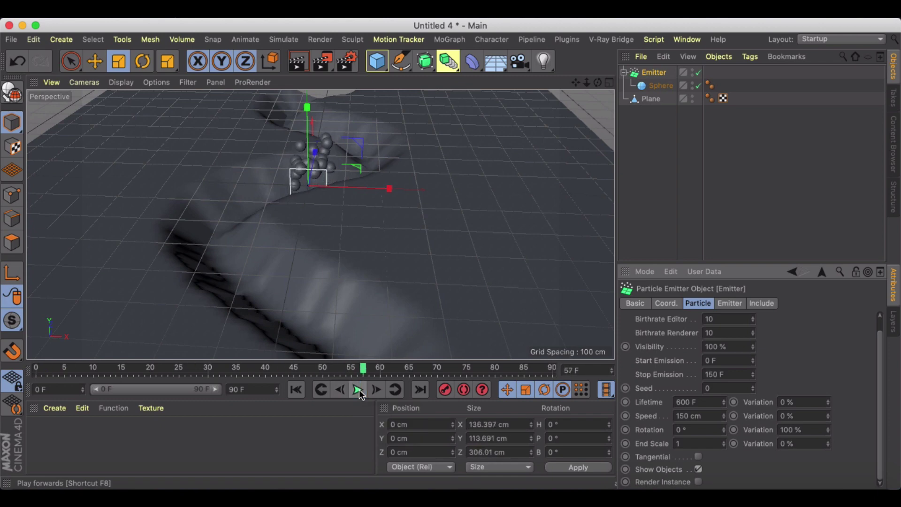
- Scale the emitter's child sphere down to about 19 cm in diameter
left_click(664, 86)
key("t")
left_click_drag(352, 238, 162, 243)
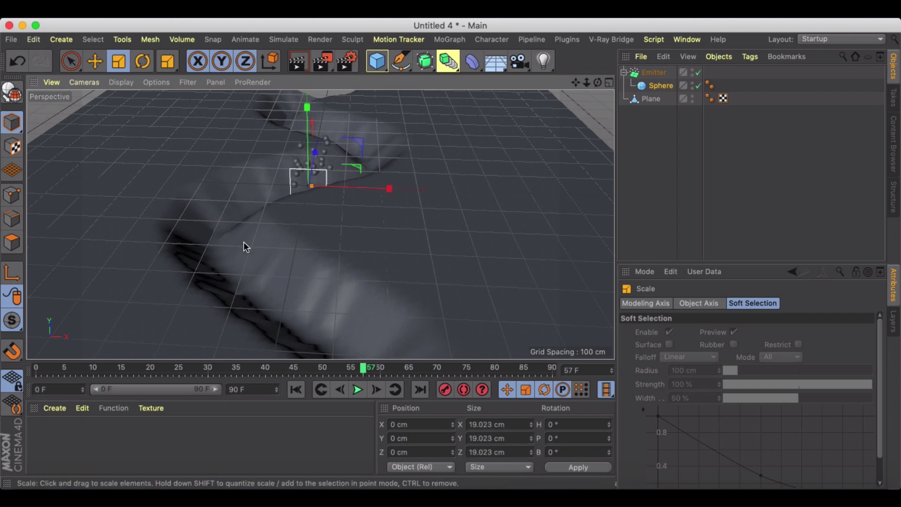
- Move the emitter to the far end of the channel, at about X -18 cm and Z 934 cm
left_click(95, 61)
scroll(326, 162, "down", 5)
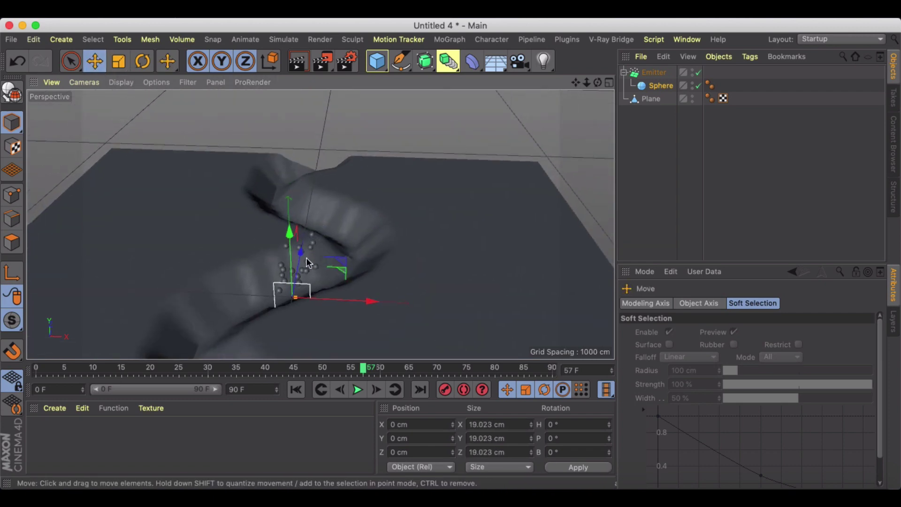
left_click_drag(305, 261, 314, 182)
left_click(654, 72)
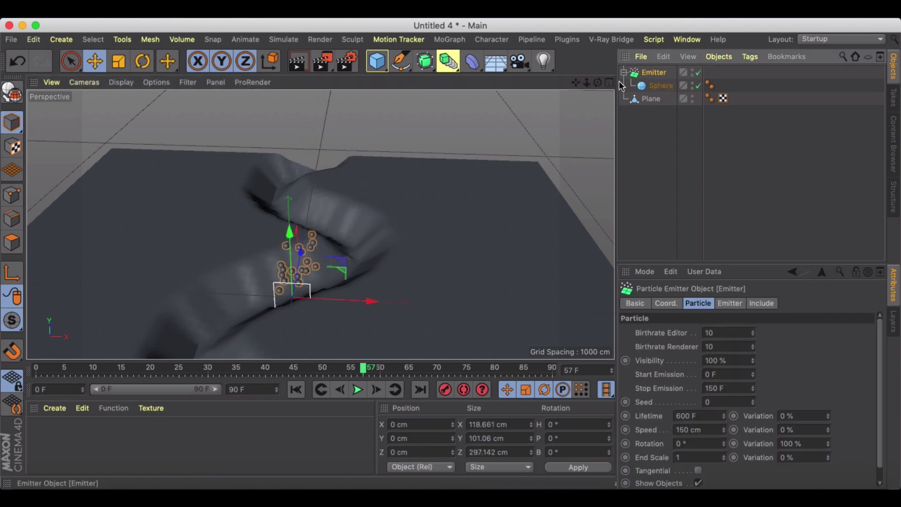
left_click_drag(301, 252, 321, 128)
left_click_drag(282, 187, 460, 178, "alt")
left_click_drag(188, 154, 183, 155)
left_click_drag(264, 130, 263, 132)
- Rotate the emitter's heading to 180° so it emits along the channel
key("r")
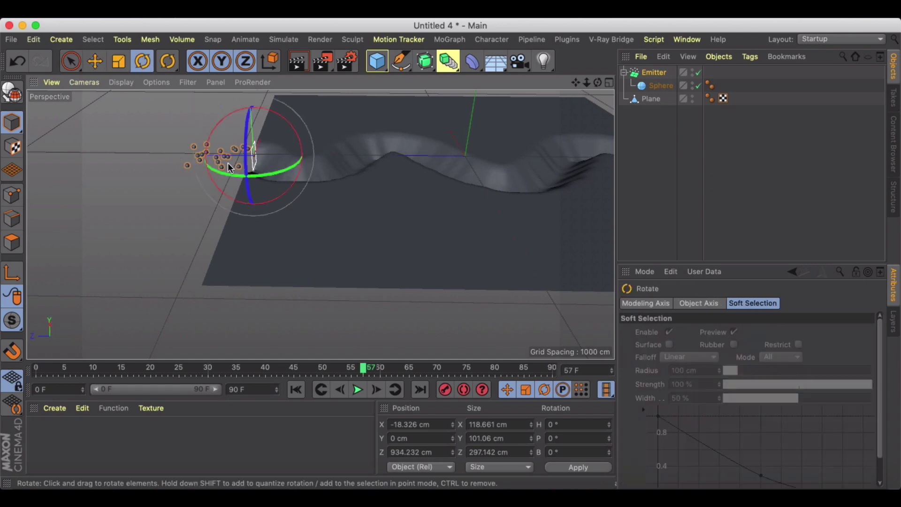
left_click_drag(263, 209, 423, 90)
left_click_drag(308, 207, 492, 141, "alt")
middle_click_drag(492, 141, 327, 130, "alt")
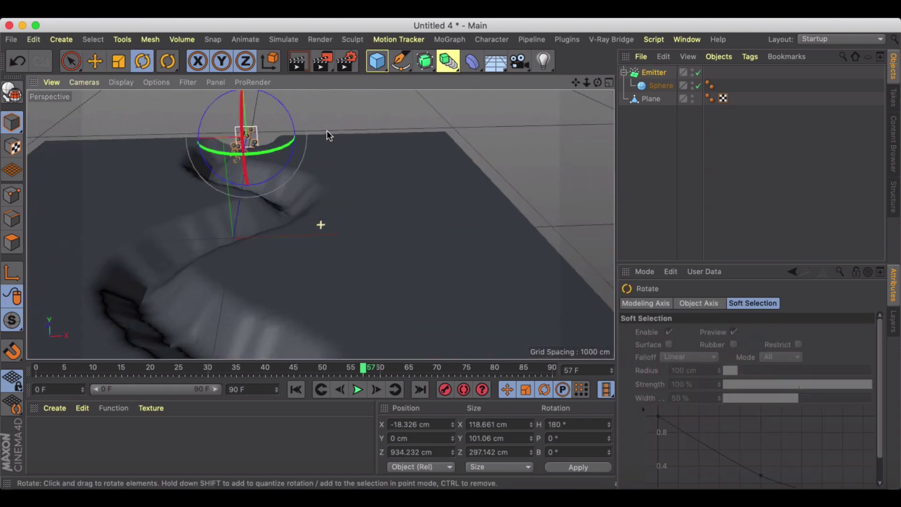
- Set the emitter's X-Size to 177 cm and Y-Size to 19 cm to fit the channel
left_click(654, 73)
left_click(730, 304)
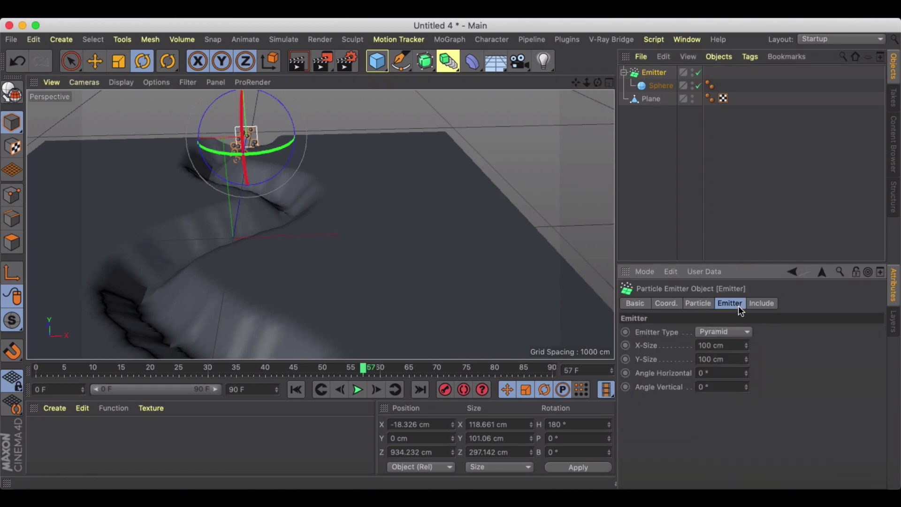
left_click_drag(746, 361, 747, 371)
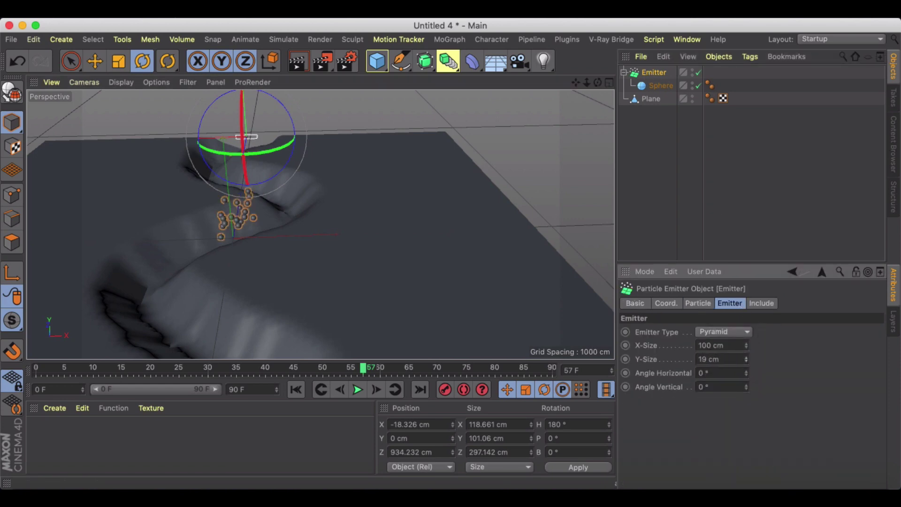
- Set the emitter's editor and renderer birthrates to 150 and adjust the particle speed
left_click(700, 303)
double_click(742, 329)
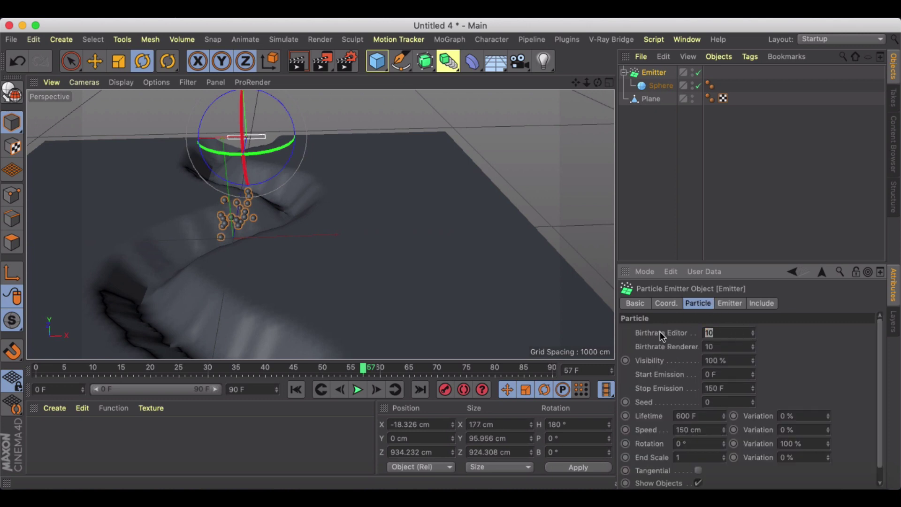
type("100")
type("50")
key("Tab")
type("150")
scroll(839, 360, "down", 1)
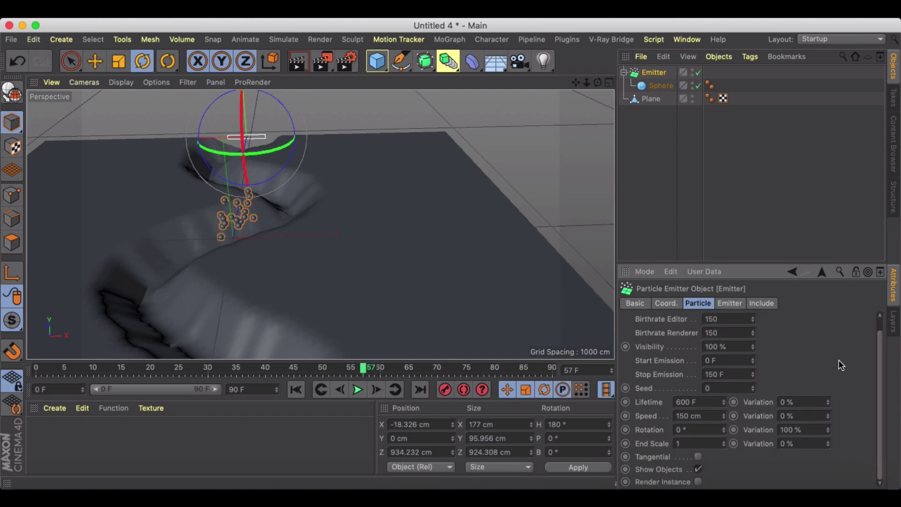
left_click_drag(725, 416, 725, 408)
- Play the animation from the start to preview the denser particle stream
left_click(733, 305)
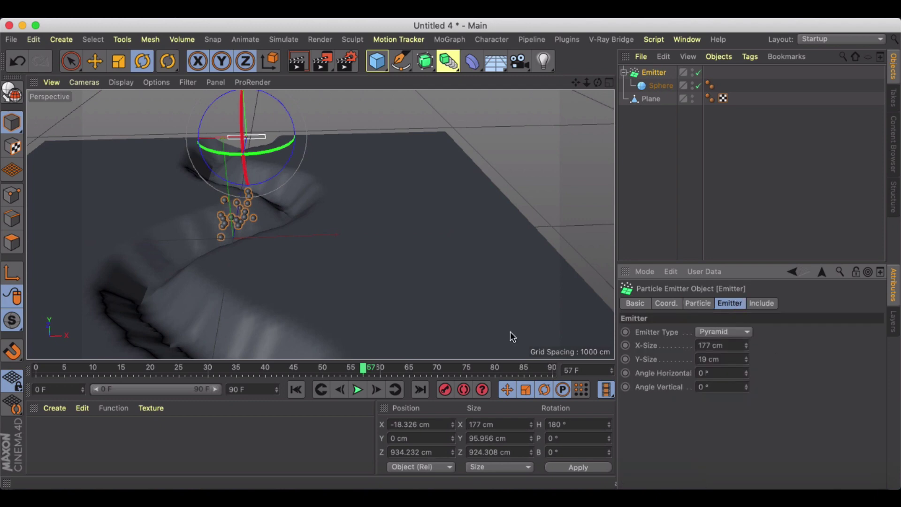
left_click(297, 390)
left_click(358, 390)
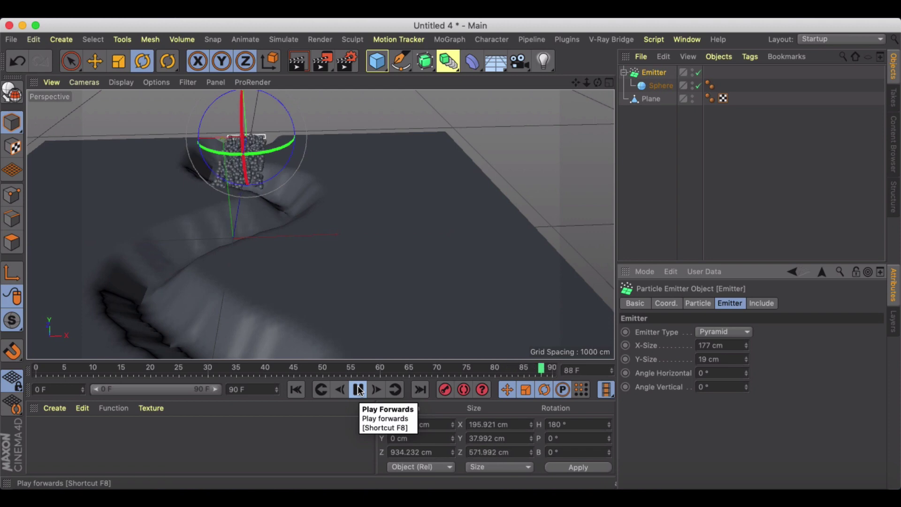
- Stop the preview, return to the first frame and add a Gravity particle modifier to the scene
left_click(356, 390)
left_click(297, 389)
left_click(648, 76)
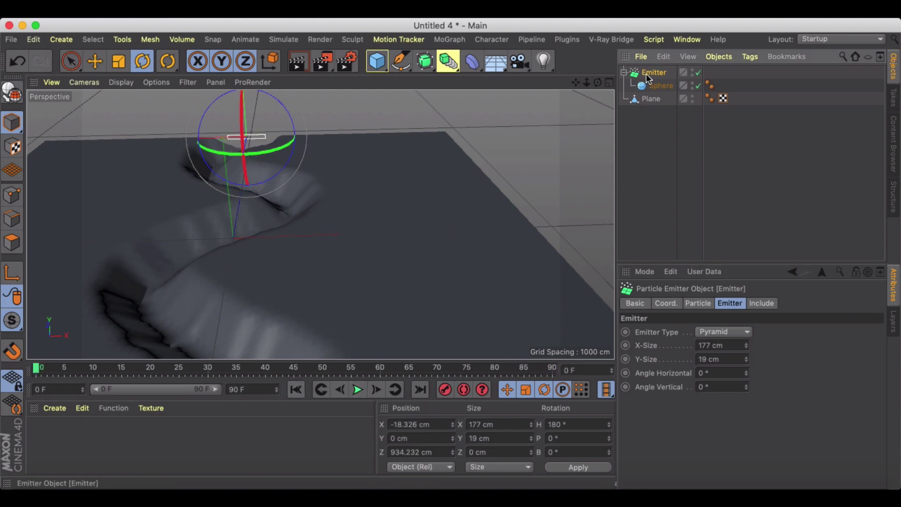
left_click(284, 40)
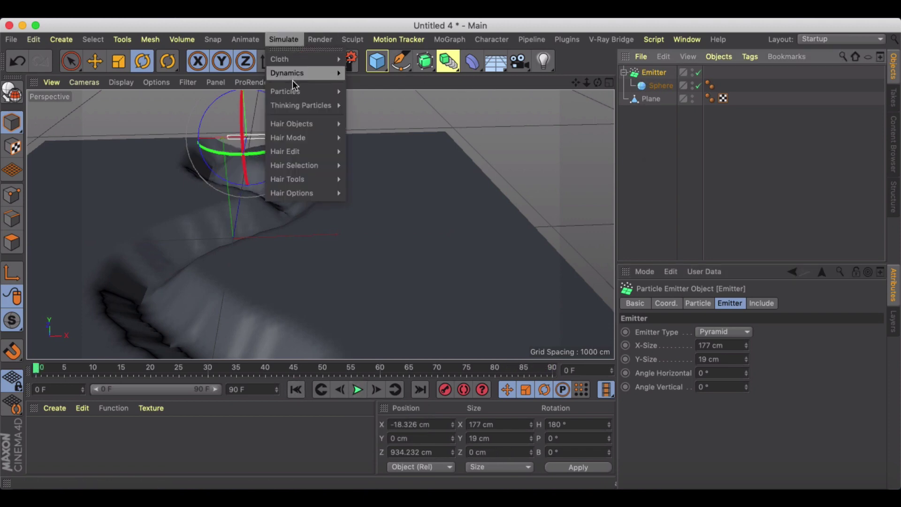
mouse_move(294, 92)
left_click(376, 169)
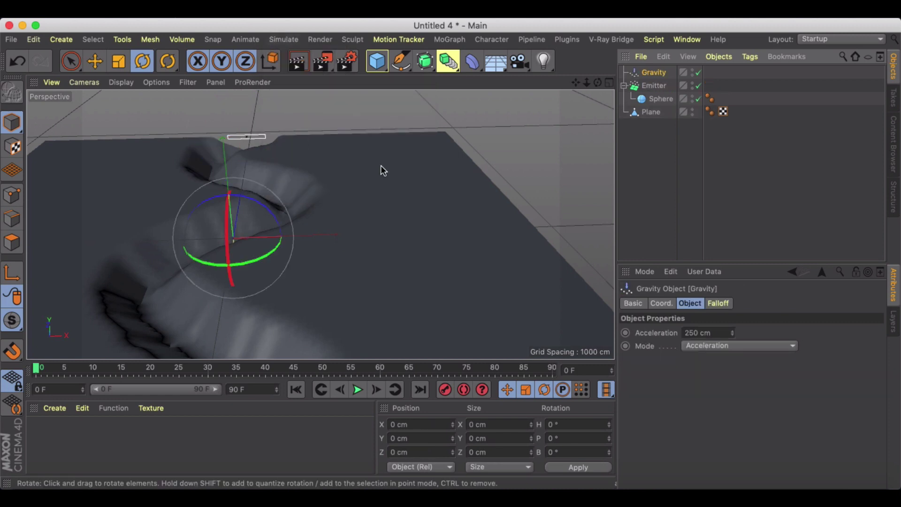
- Play the animation to check how gravity affects the emitted spheres, and rewind to the first frame
left_click(356, 389)
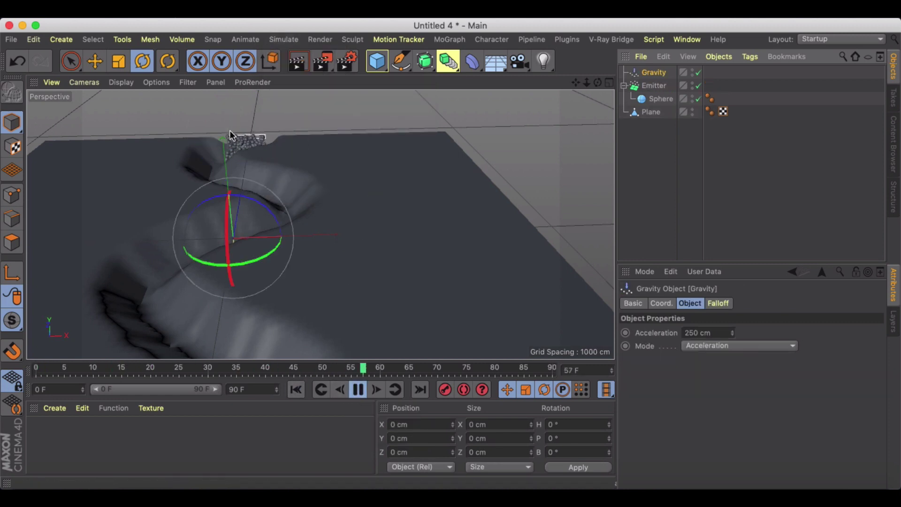
left_click_drag(252, 145, 342, 149, "alt")
scroll(219, 153, "up", 6)
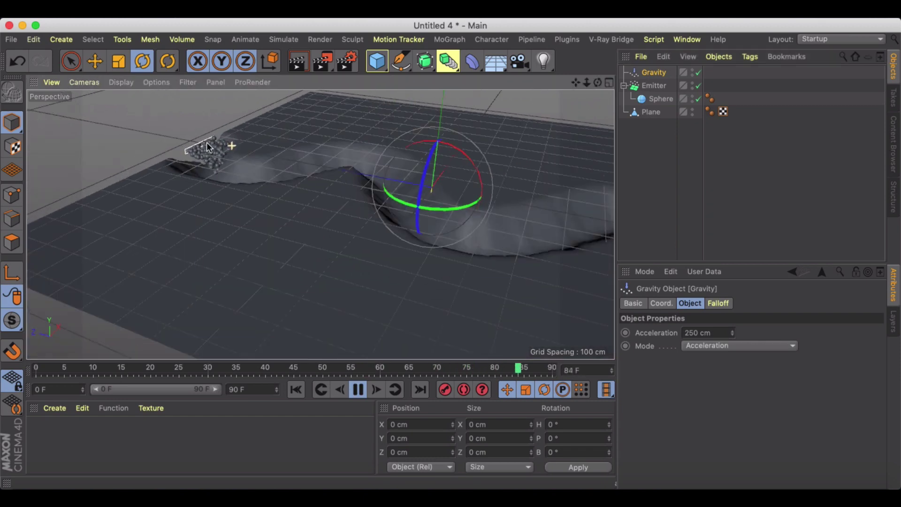
left_click(358, 390)
left_click(297, 389)
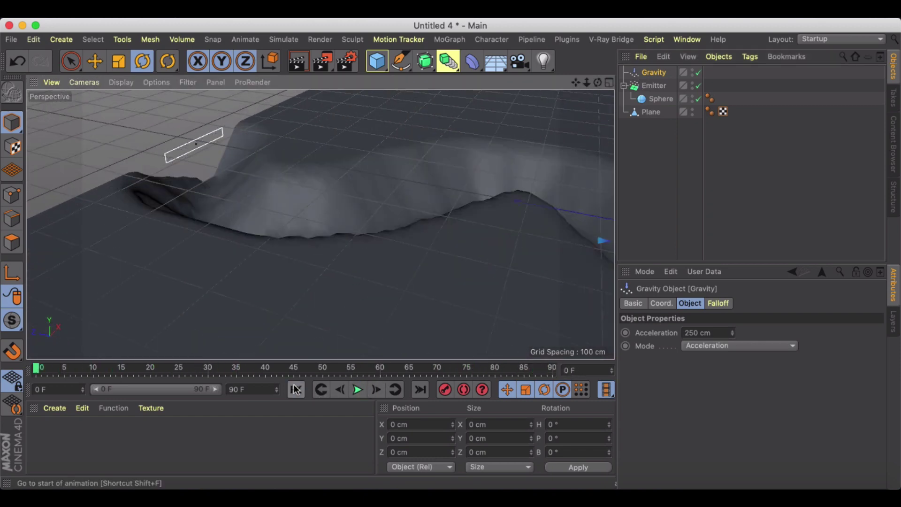
- Move the emitter back from the channel's entrance to a Z position of about 968 cm
left_click(654, 85)
key("e")
left_click_drag(252, 156, 368, 173)
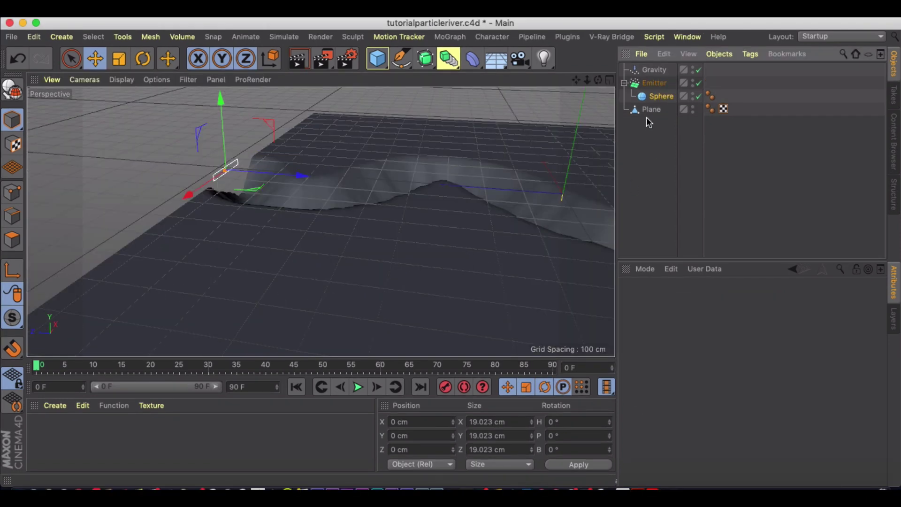
- Add a Collider Body simulation tag to the plane
left_click(650, 109)
right_click(651, 111)
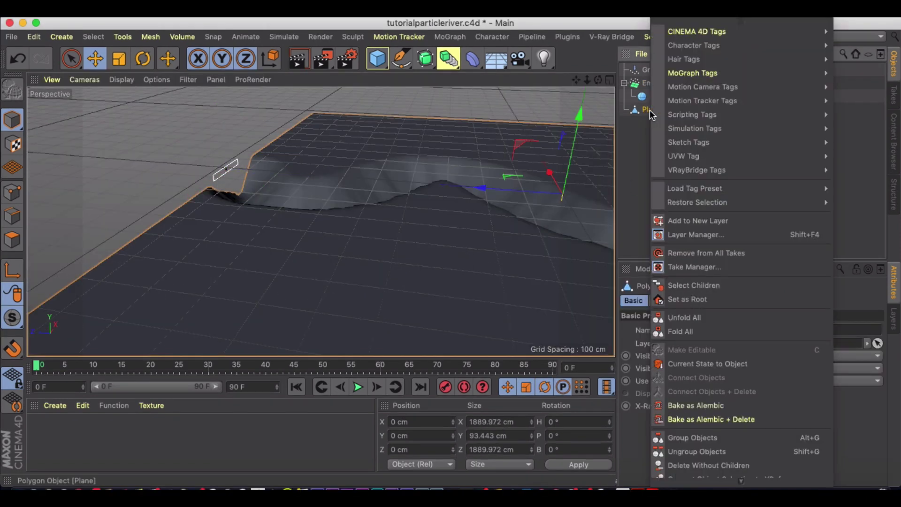
mouse_move(685, 128)
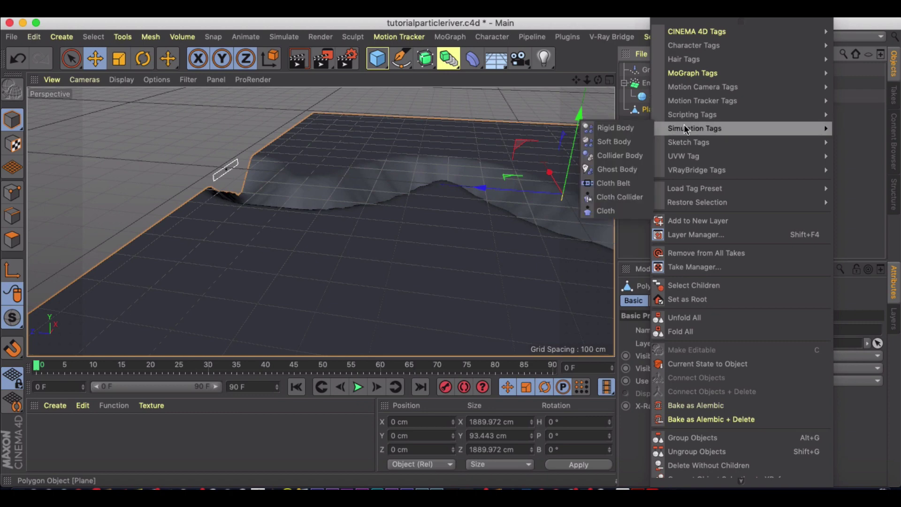
left_click(637, 151)
- Add a Rigid Body simulation tag to the sphere inside the emitter
left_click(659, 97)
right_click(660, 96)
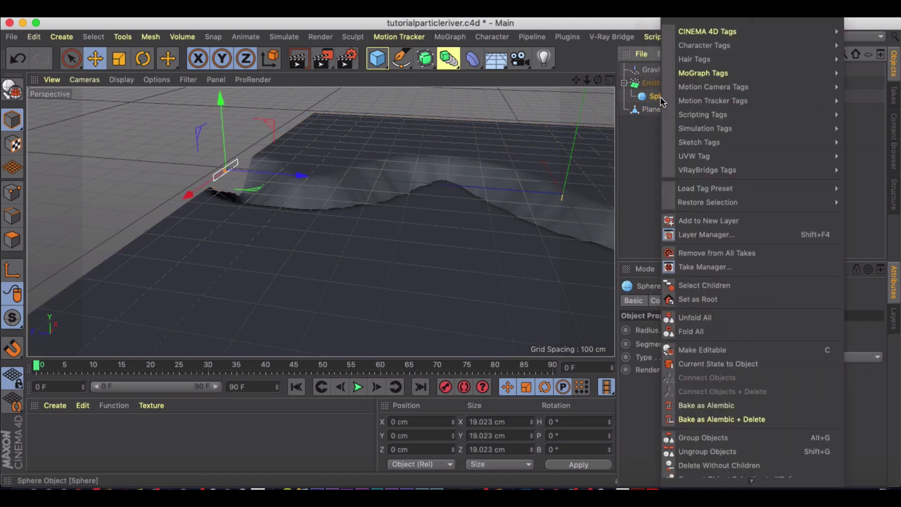
mouse_move(686, 143)
mouse_move(687, 124)
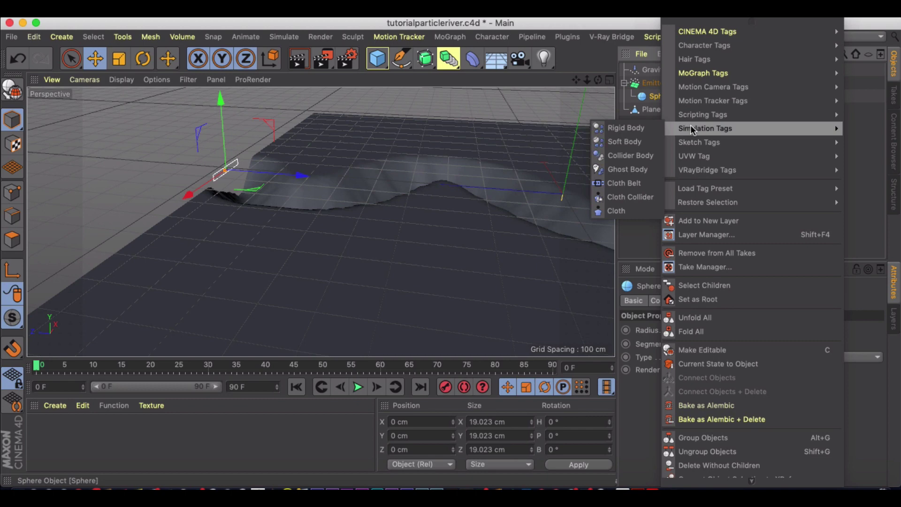
left_click(647, 128)
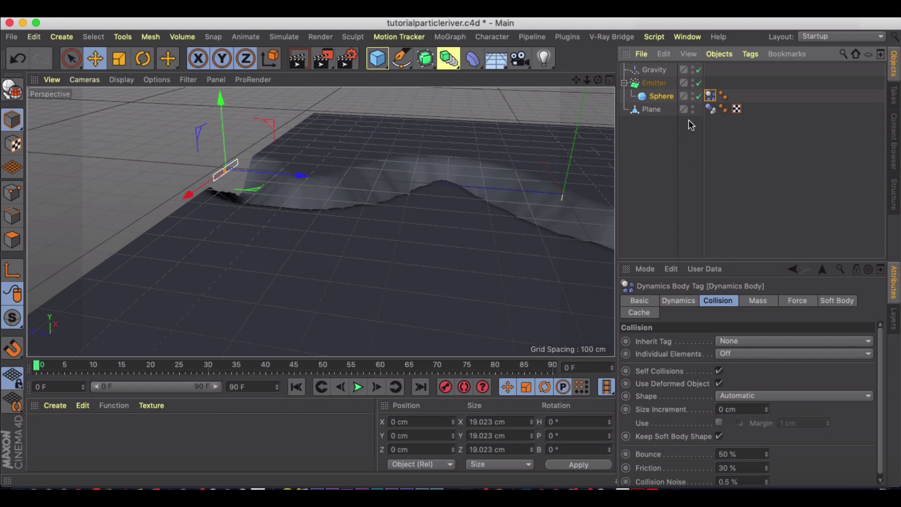
- Open the plane's collider tag settings and play the animation to check how the spheres collide with the plane
left_click(652, 110)
left_click(710, 109)
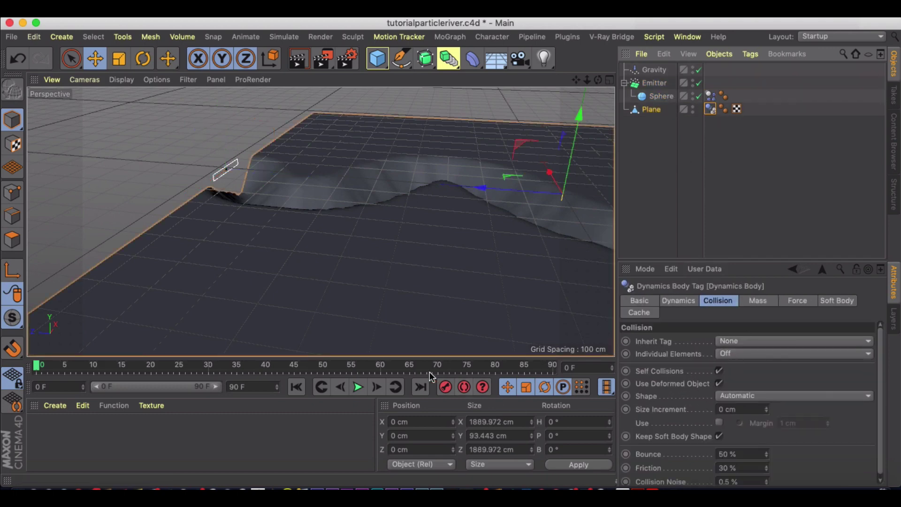
left_click(358, 387)
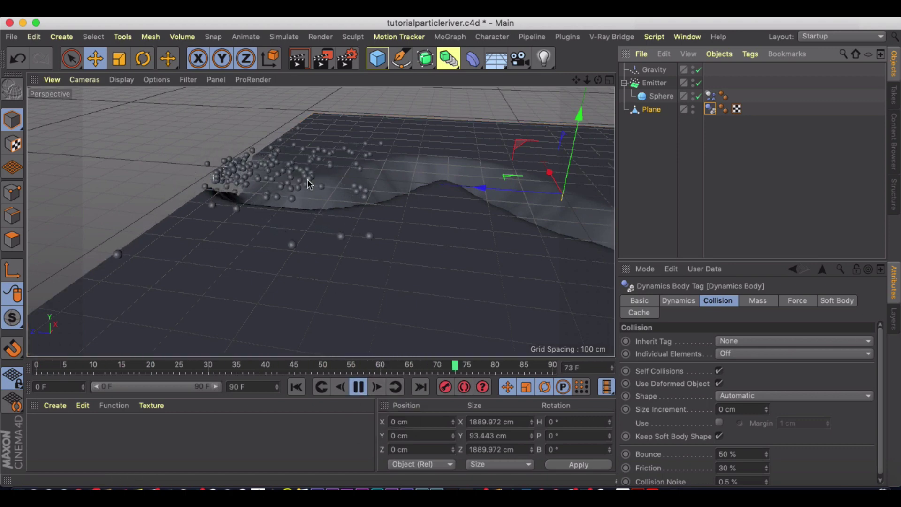
left_click(359, 387)
left_click(299, 388)
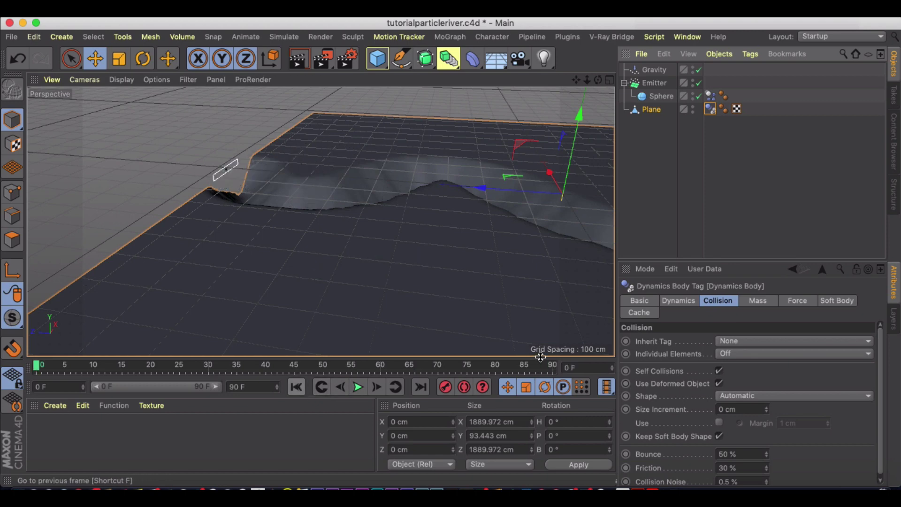
- Set the plane's collision shape to Moving Mesh and preview the spheres falling into the channel
left_click(768, 396)
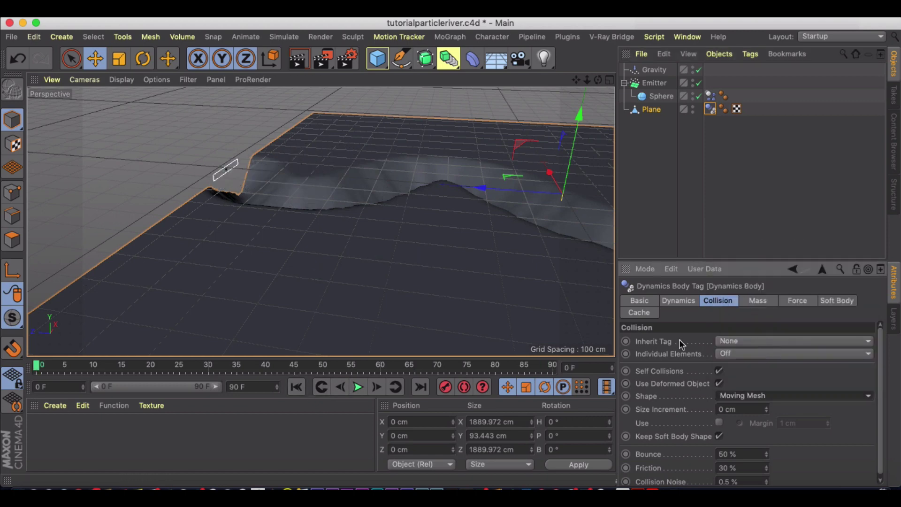
left_click(357, 387)
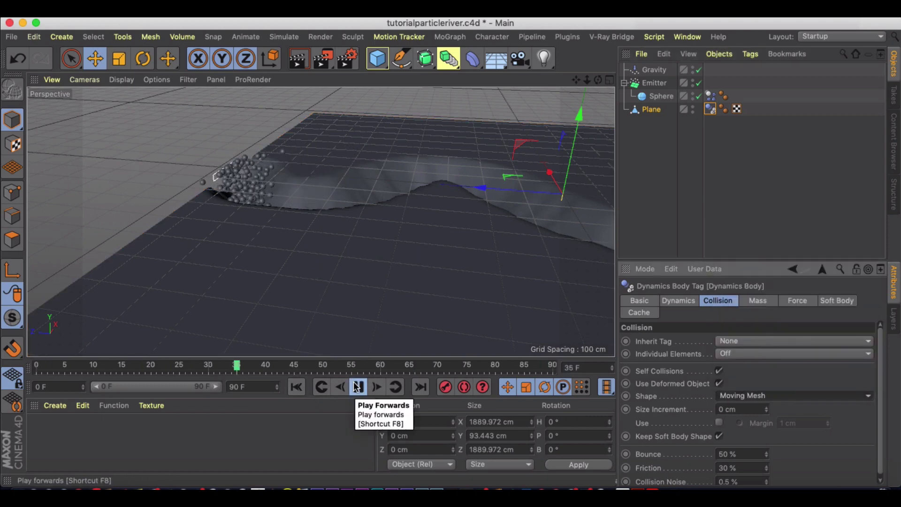
scroll(292, 182, "up", 2)
scroll(249, 192, "up", 2)
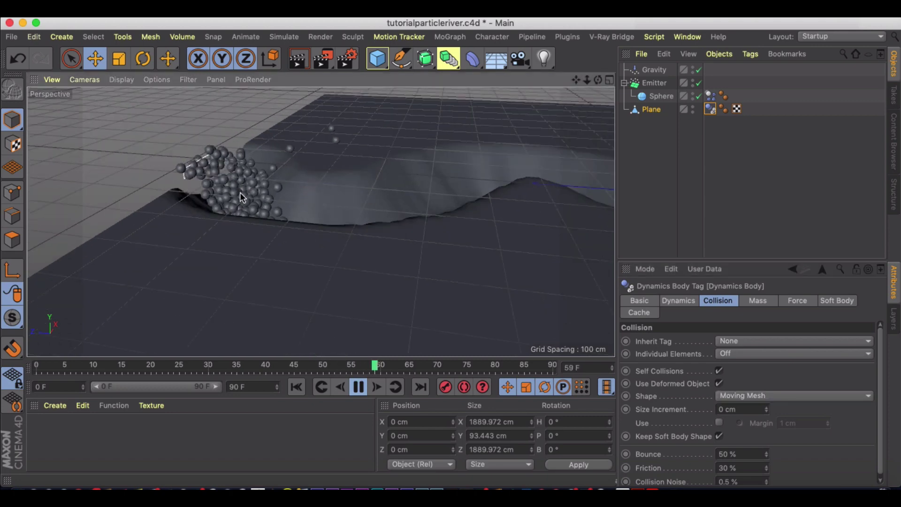
left_click_drag(231, 196, 280, 244, "alt")
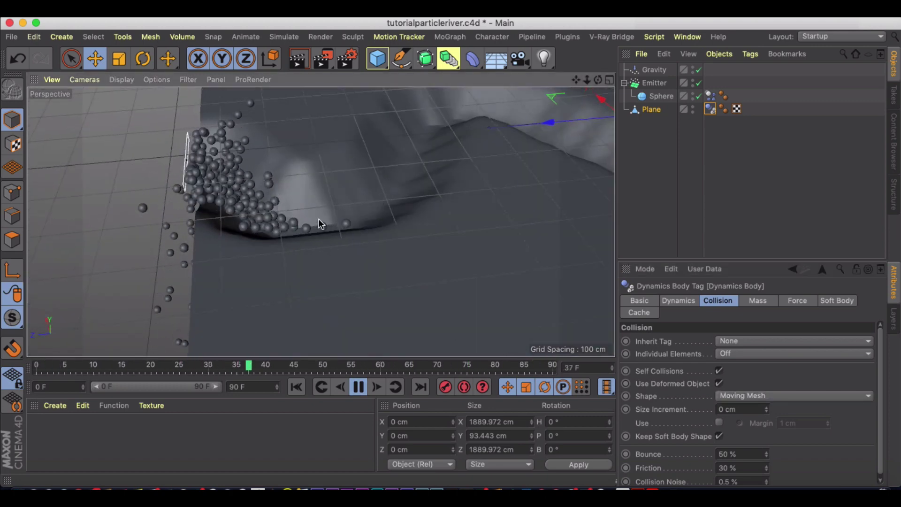
left_click(358, 387)
left_click(297, 387)
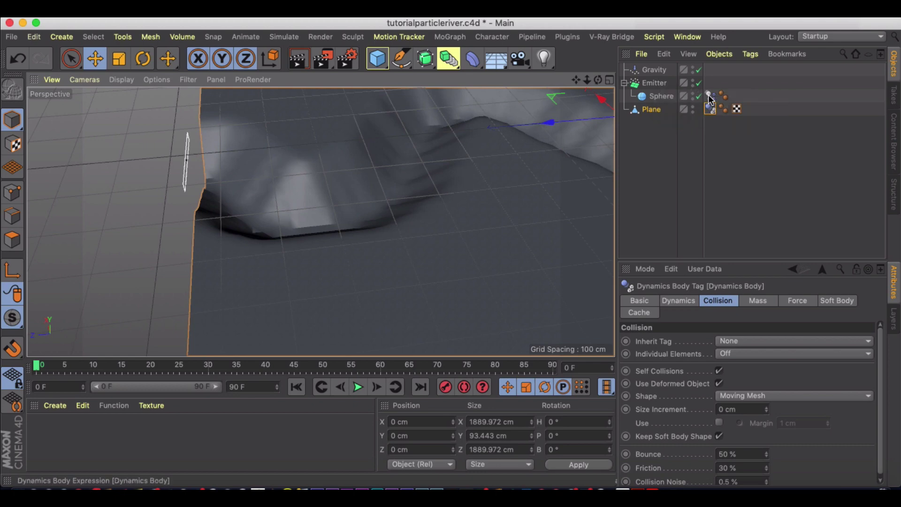
- Set Friction to 0% and Bounce to 5% on the dynamics tags of both the plane and the sphere
left_click(723, 469)
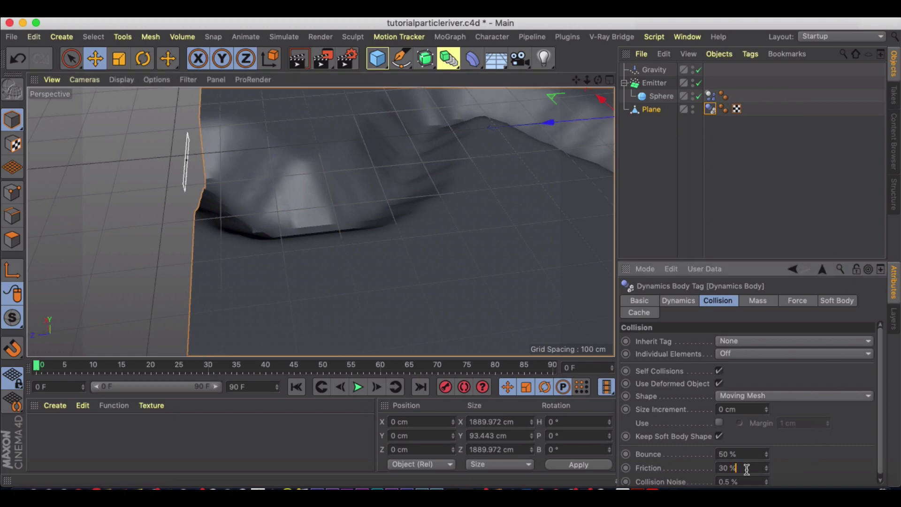
type("0")
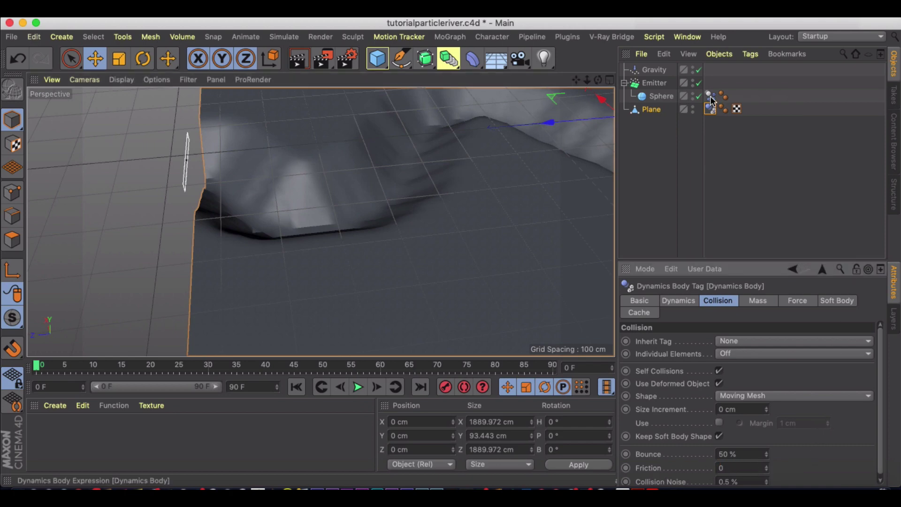
left_click(711, 96)
left_click(753, 468)
type("0")
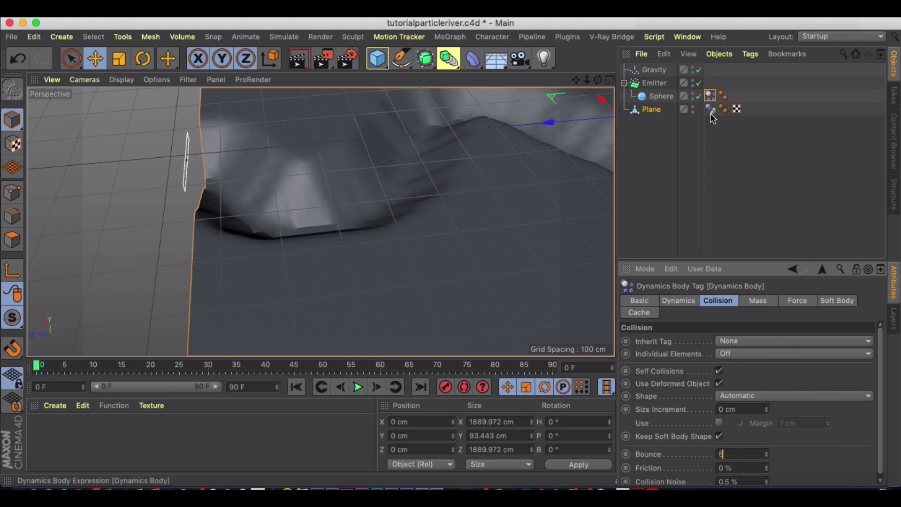
left_click(711, 111)
left_click(753, 454)
type("6")
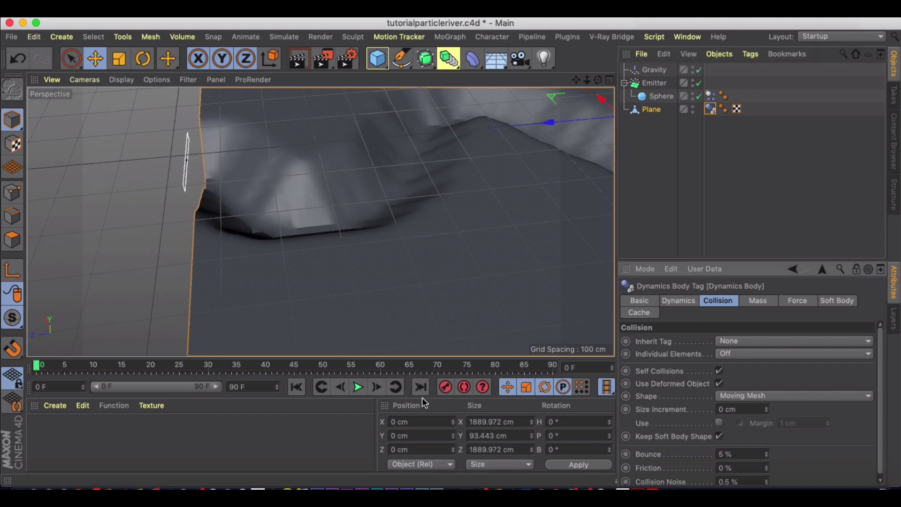
- Play the animation to check the reduced friction and bounce, and rewind to the first frame
left_click(359, 388)
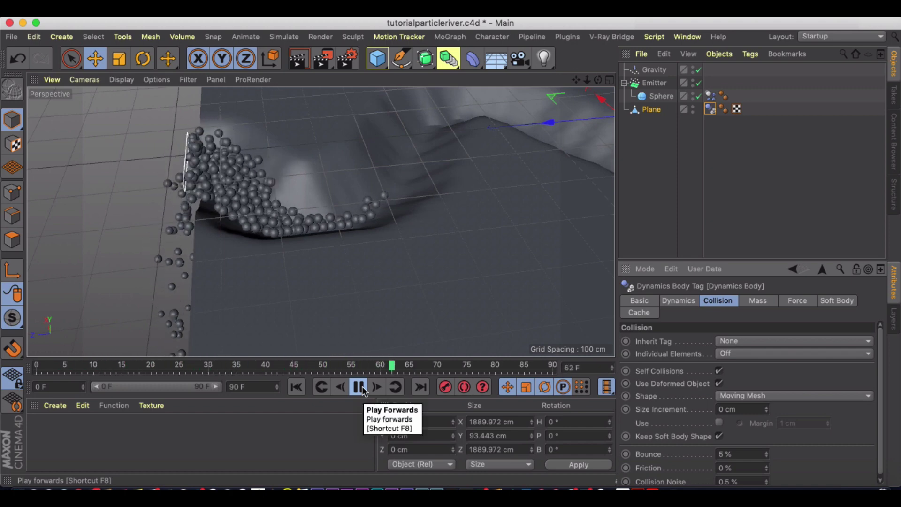
left_click(360, 387)
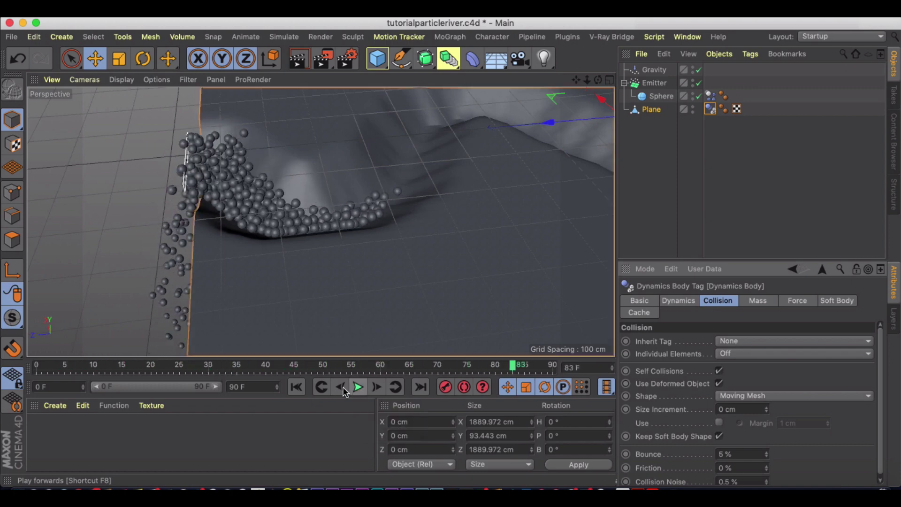
left_click(296, 387)
- Preview the emitter with a particle speed of 244 cm, and set the speed to 150 cm instead
left_click(650, 84)
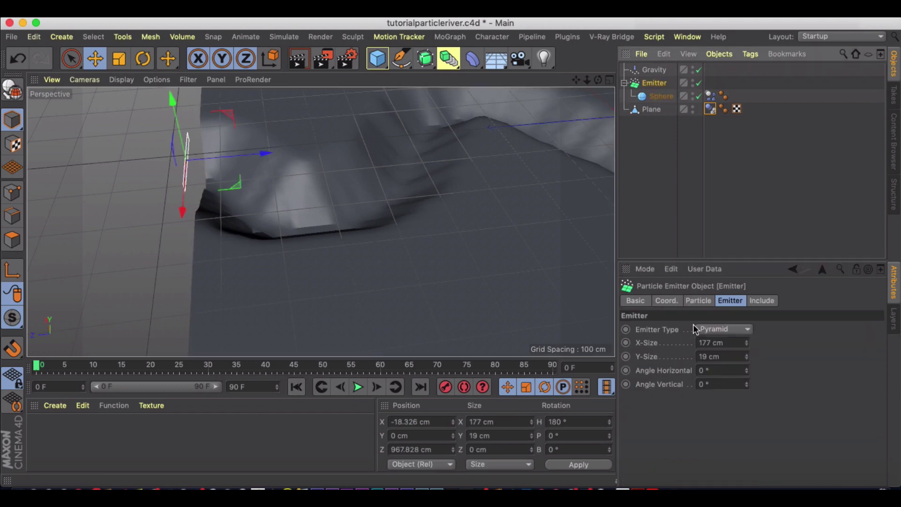
left_click(699, 301)
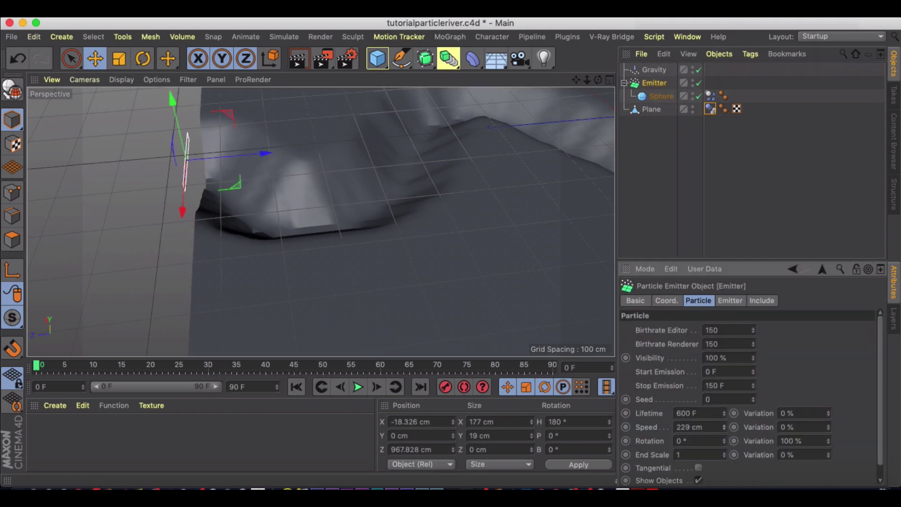
left_click(357, 387)
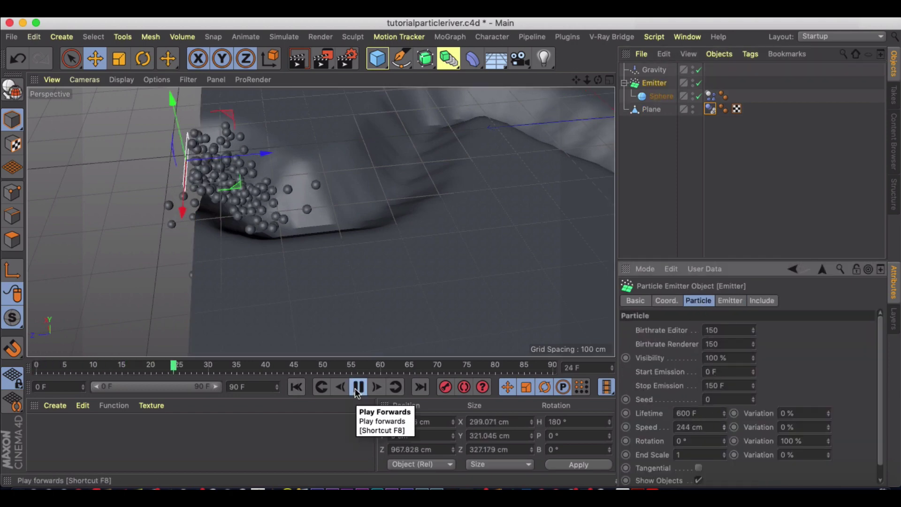
left_click(358, 387)
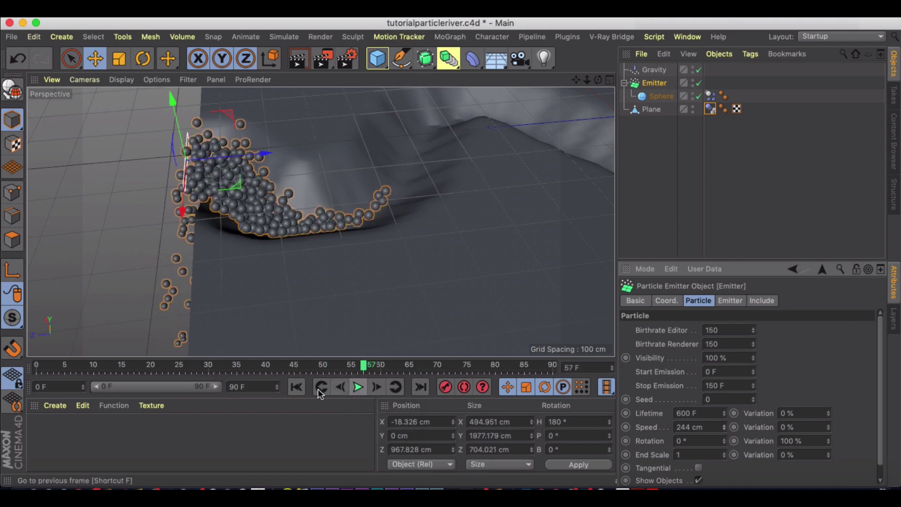
left_click(295, 388)
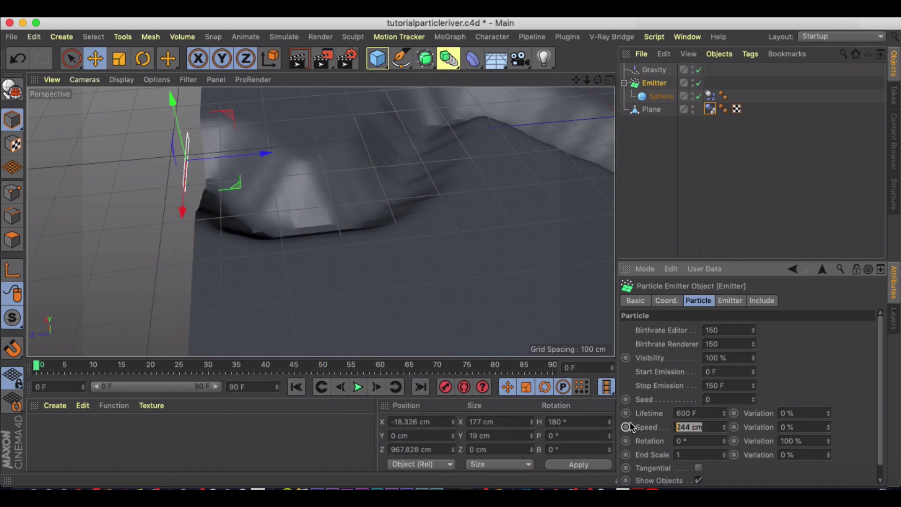
type("150")
- Rotate the plane to a pitch of about 5° so the channel slopes down away from the emitter
scroll(445, 145, "down", 3)
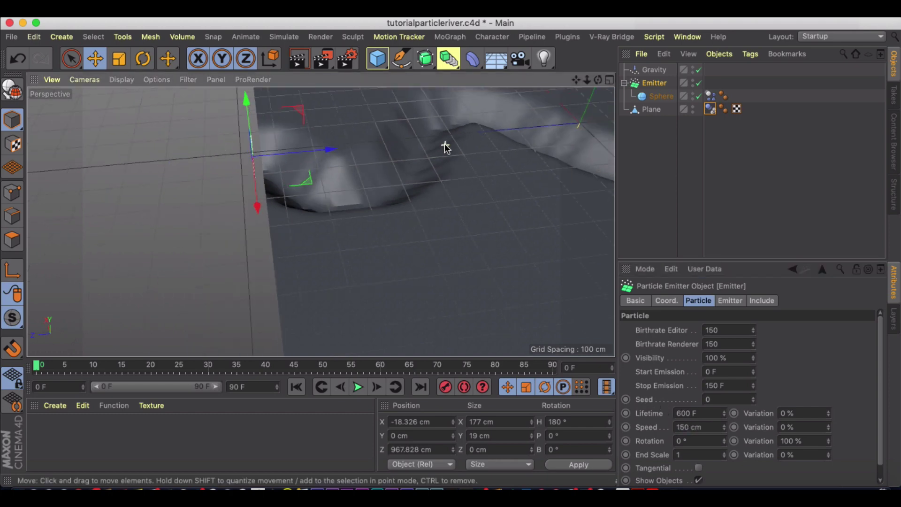
middle_click_drag(486, 191, 334, 210, "alt")
left_click_drag(334, 210, 315, 162, "alt")
left_click(321, 220)
key("r")
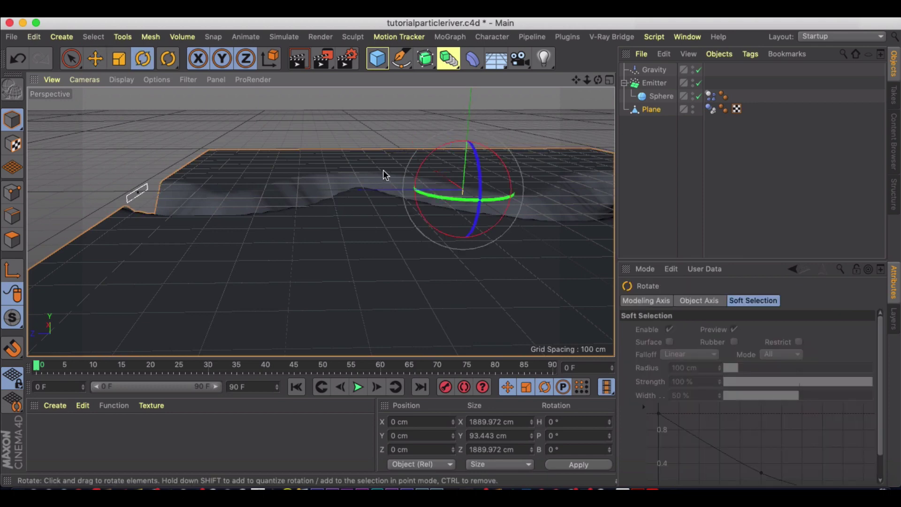
left_click_drag(418, 168, 427, 164)
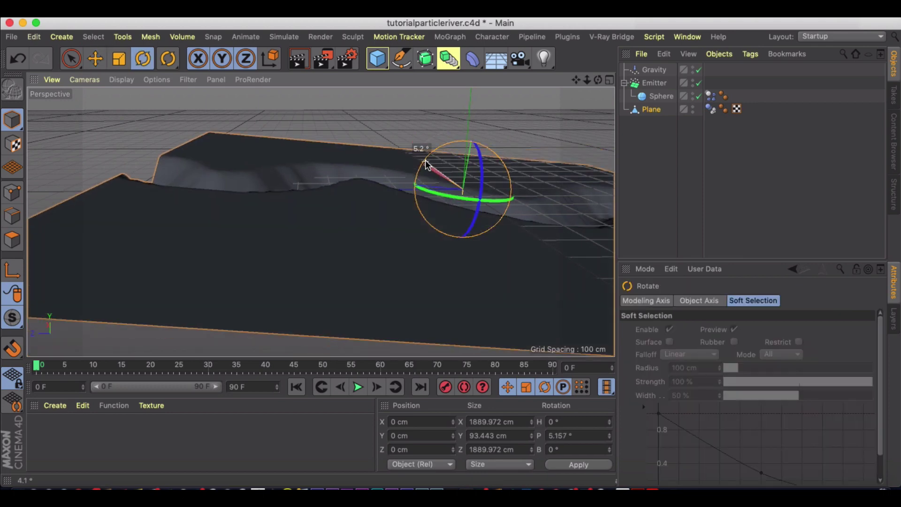
- Raise the emitter above the lifted entrance of the channel
left_click(654, 83)
key("e")
left_click_drag(132, 118, 128, 94)
left_click_drag(131, 197, 171, 256, "alt")
- Scale the emitted sphere down to about 15.5 cm across and play the animation to preview the flow
left_click(663, 95)
key("t")
left_click_drag(349, 148, 261, 192)
left_click(356, 387)
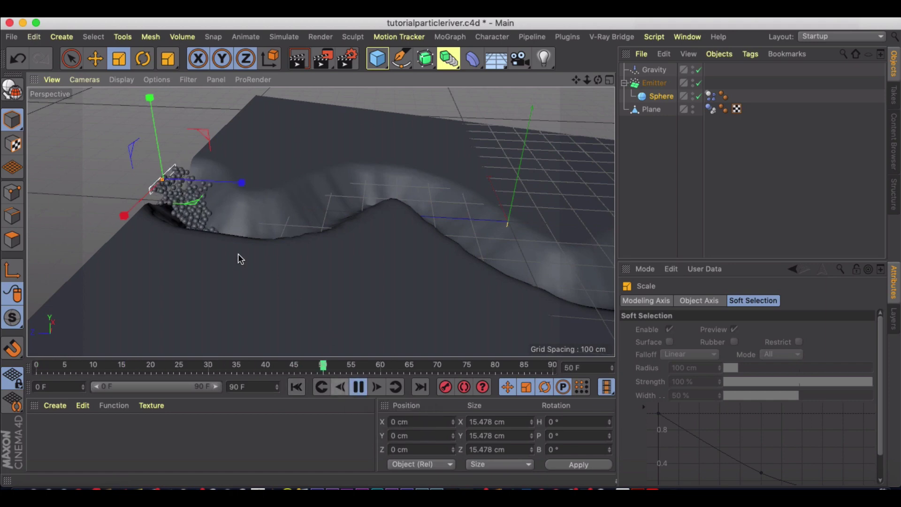
- Inspect the particle flow at the channel entrance, stop playback and shift the emitted sphere along Z to about 22.4 cm
left_click_drag(240, 258, 269, 295, "alt")
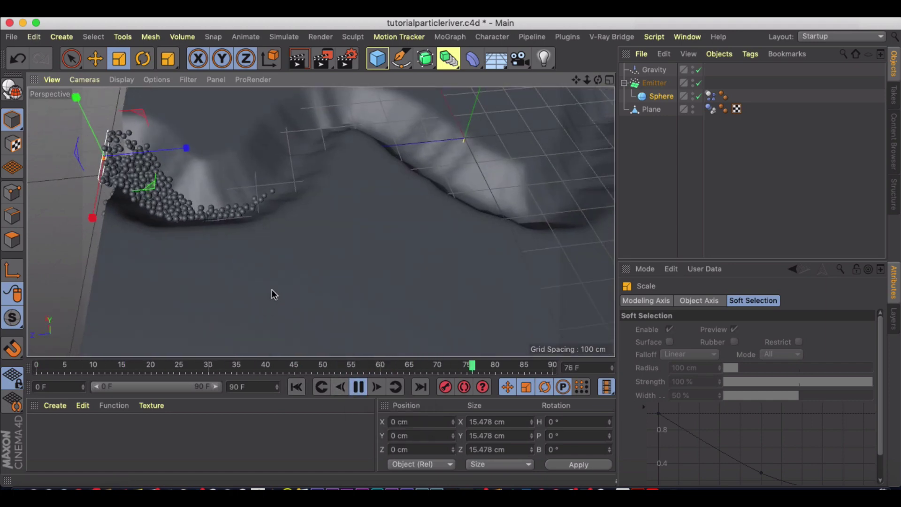
middle_click_drag(214, 258, 264, 271, "alt")
scroll(315, 292, "up", 3)
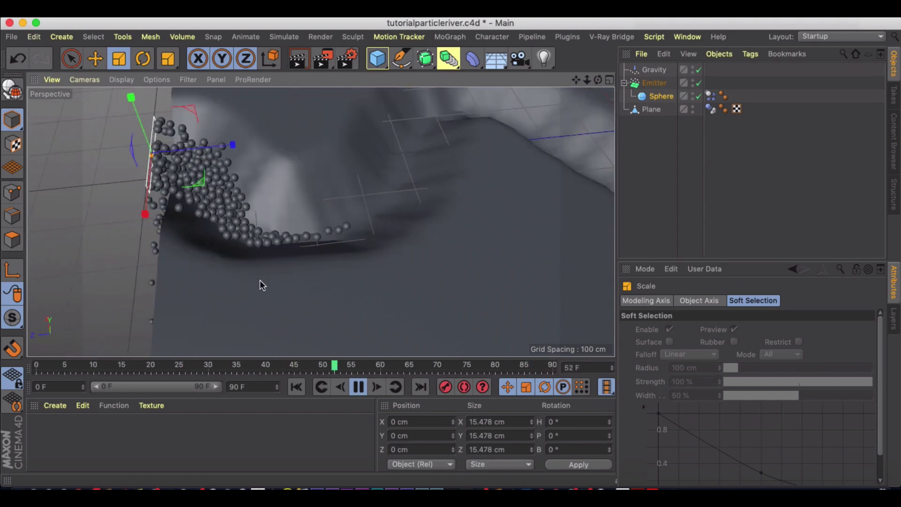
left_click(358, 386)
key("e")
left_click_drag(230, 146, 238, 145)
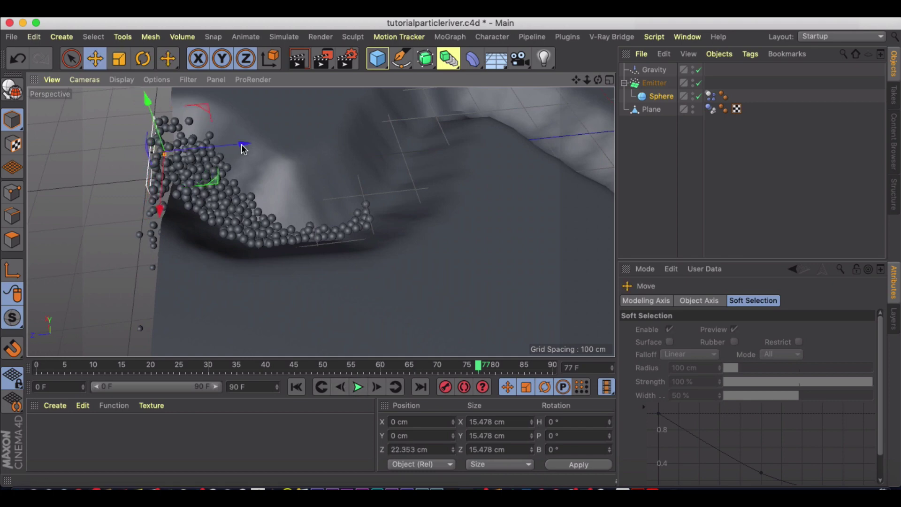
- Move the emitter further into the channel entrance, to about Z 930 cm, and lower it to about Y 77 cm
left_click(210, 149)
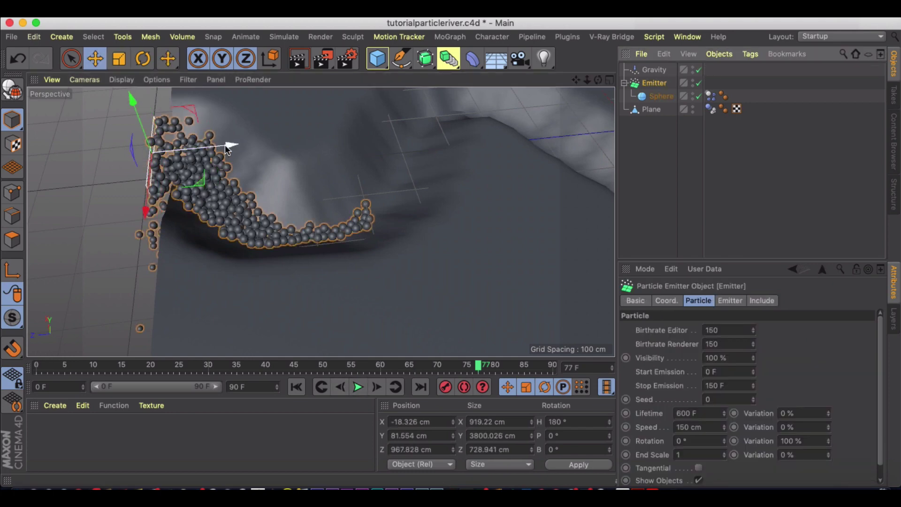
left_click_drag(225, 146, 237, 145)
middle_click_drag(234, 239, 337, 213, "alt")
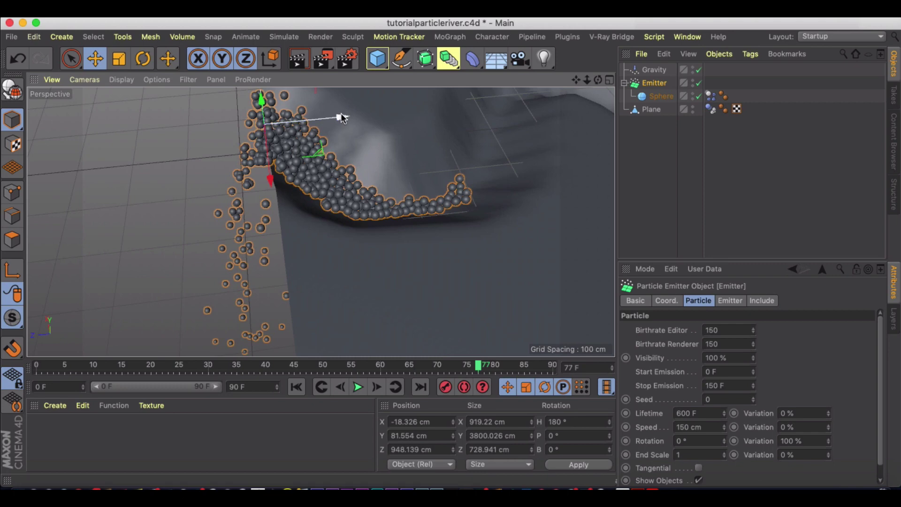
left_click_drag(340, 114, 352, 112)
left_click_drag(272, 101, 272, 105)
- Replay the animation from the first frame and examine the particles flowing down the channel from a lower angle
left_click(297, 386)
left_click(358, 387)
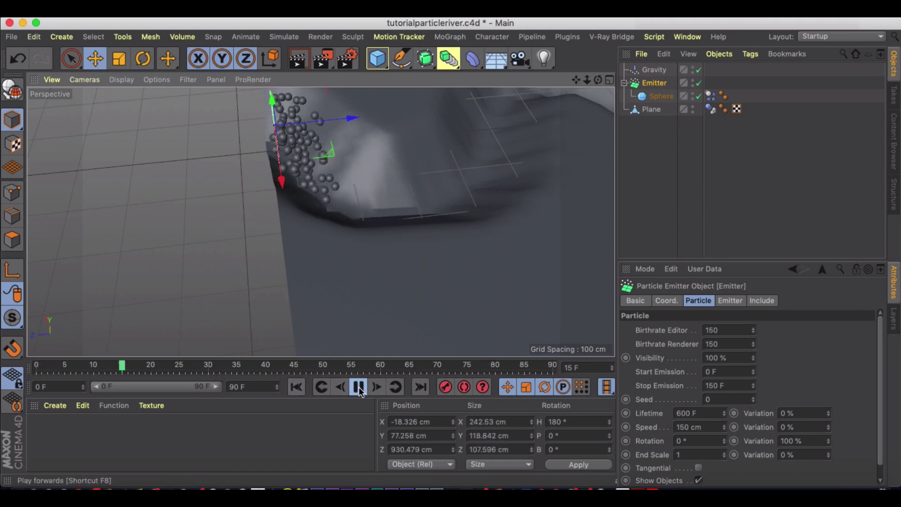
left_click_drag(370, 171, 111, 125, "alt")
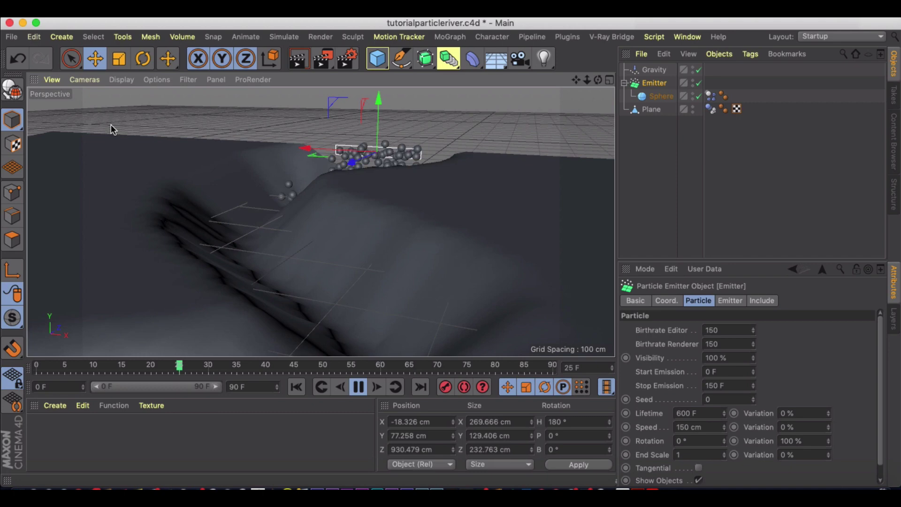
left_click(359, 388)
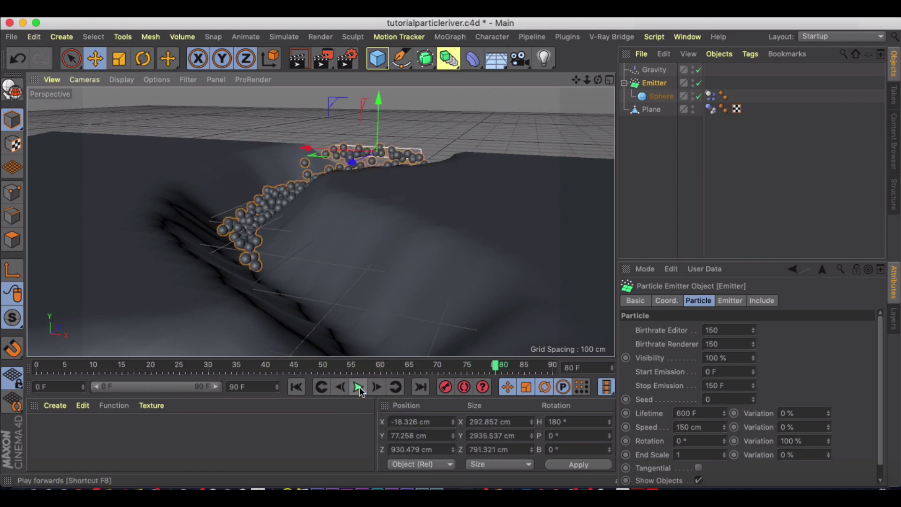
- Scale the emitted sphere down further so the particles are clearly smaller, then deselect it
left_click(660, 97)
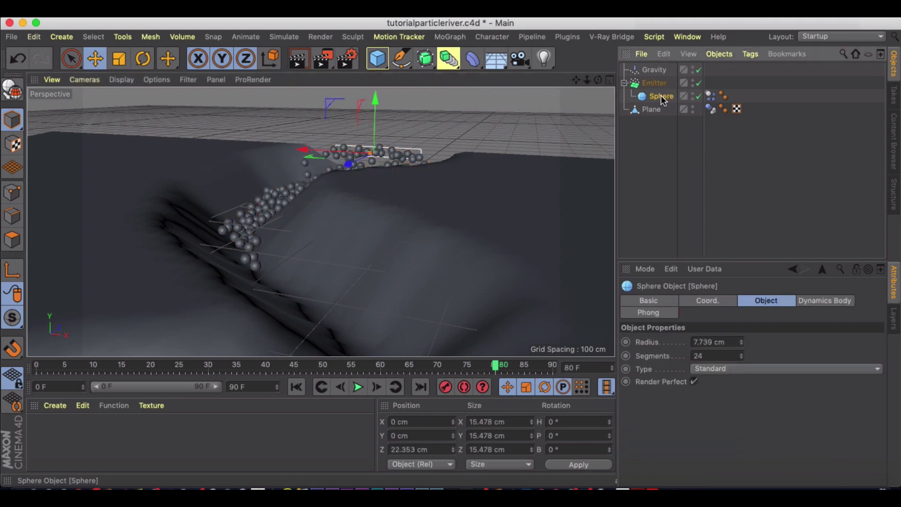
key("t")
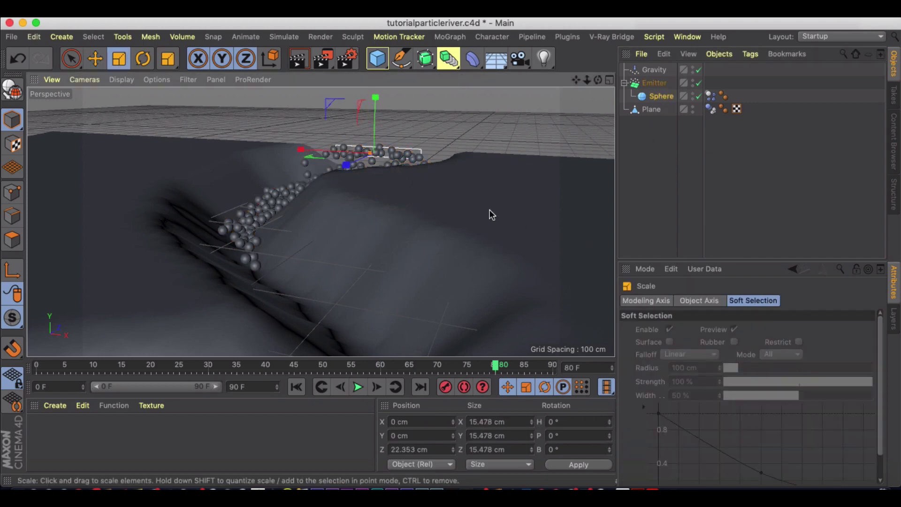
left_click_drag(489, 214, 281, 262)
left_click(645, 126)
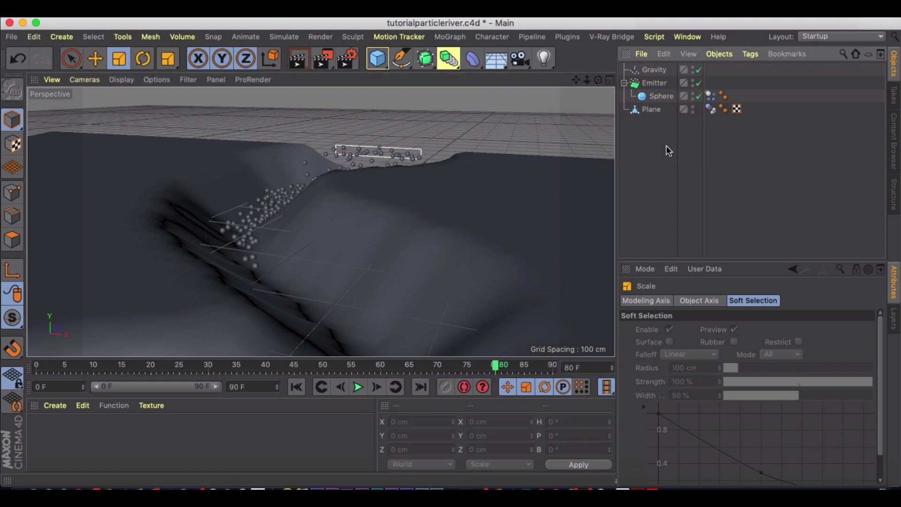
- Add a second plane and give it the same 5.157° pitch as the river channel plane
left_click_drag(390, 54, 512, 91)
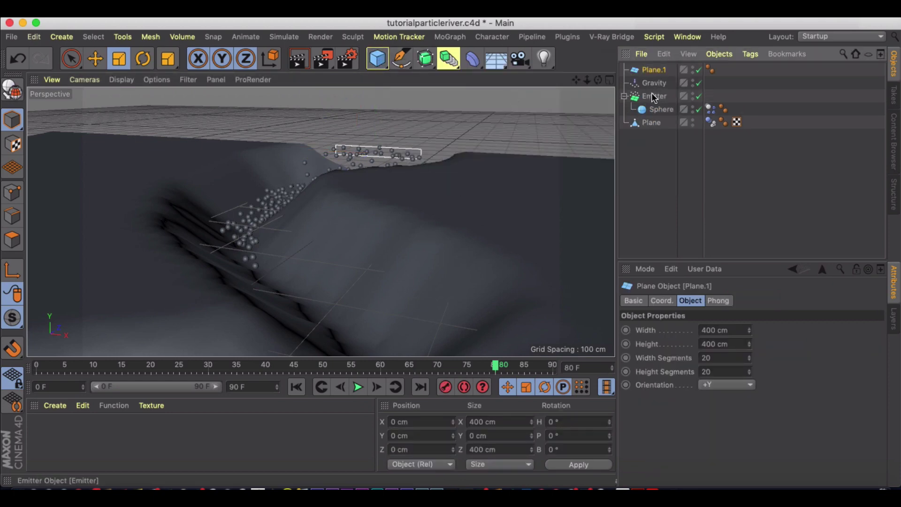
left_click(653, 123)
left_click(709, 301)
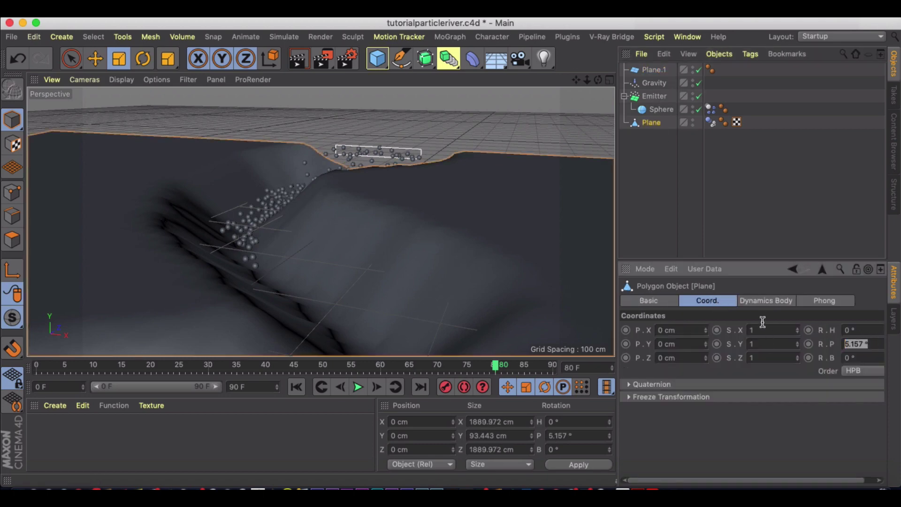
left_click(642, 55)
left_click(621, 169)
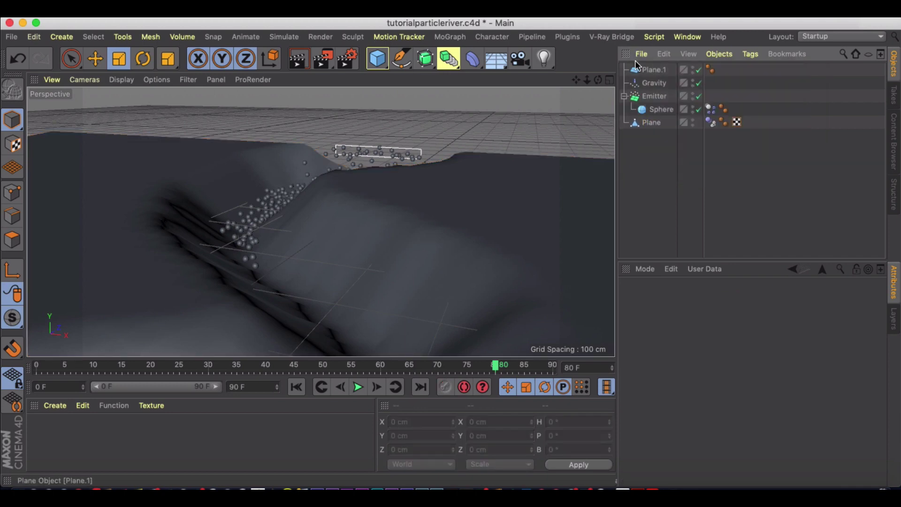
left_click(643, 70)
left_click(858, 342)
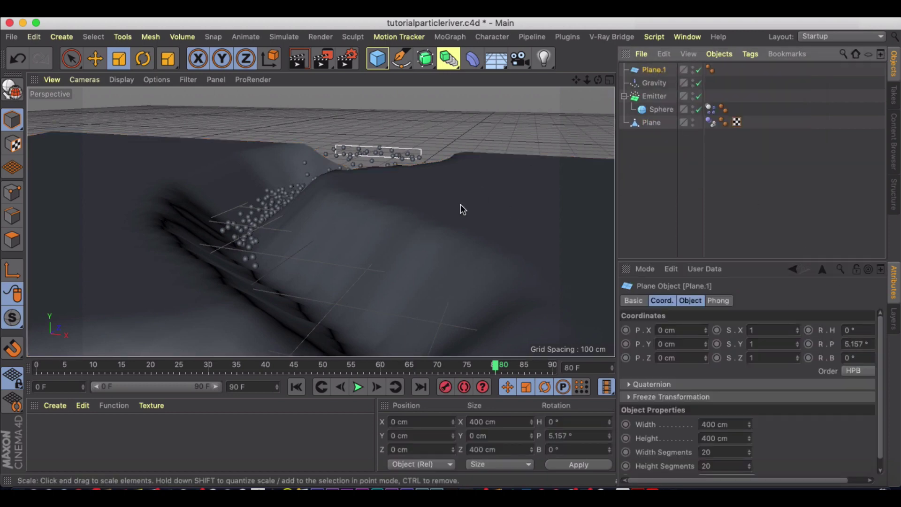
- Scale the new plane up to about 2715 cm square and lower it into the channel at about Y -42 cm
scroll(449, 214, "down", 3)
scroll(445, 219, "down", 3)
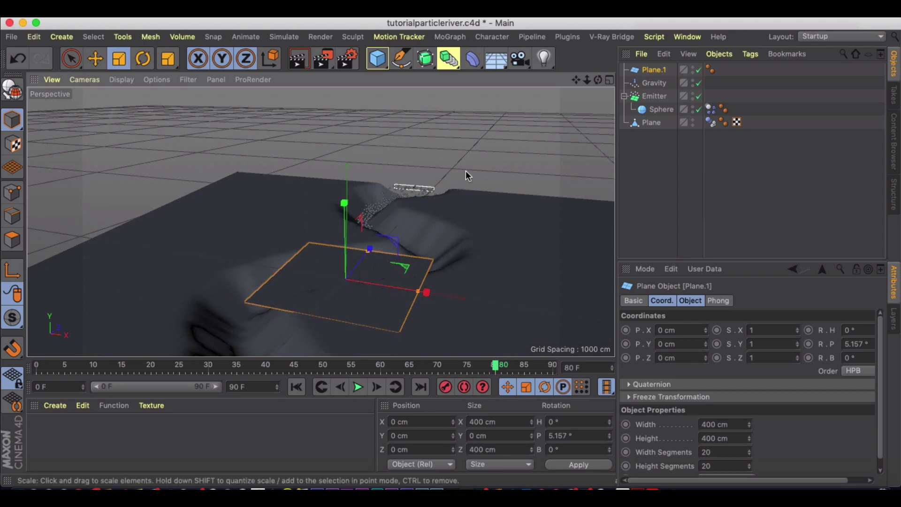
left_click_drag(466, 175, 468, 170)
key("e")
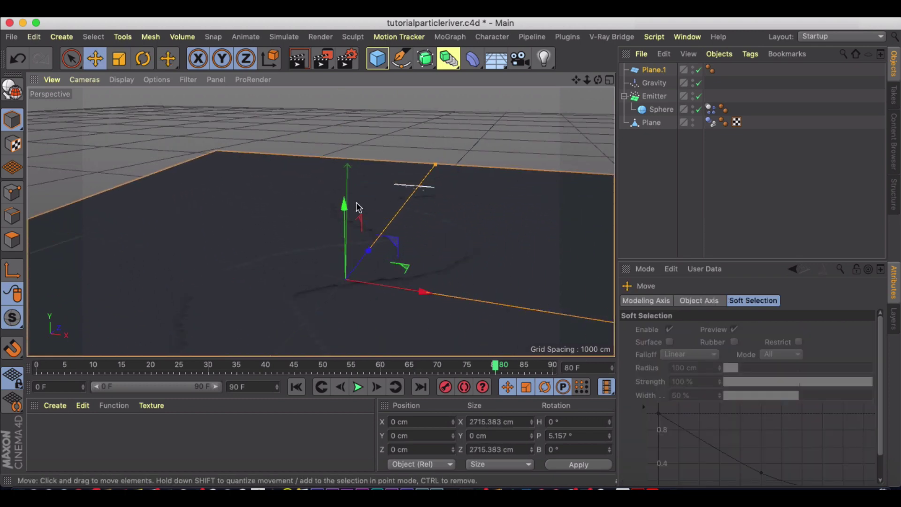
left_click_drag(355, 208, 349, 224)
scroll(393, 206, "up", 5)
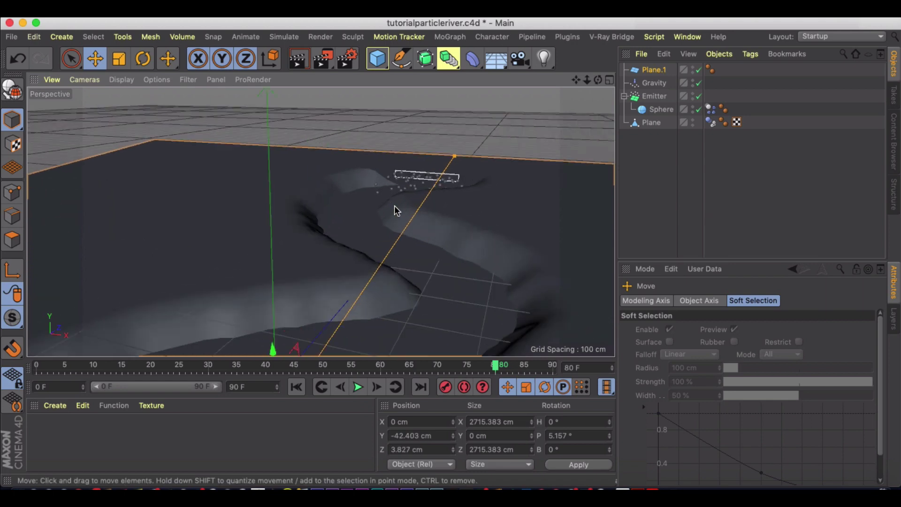
- Load the Water preset from the Visualize liquid materials and apply it to the new plane
left_click(54, 405)
mouse_move(103, 376)
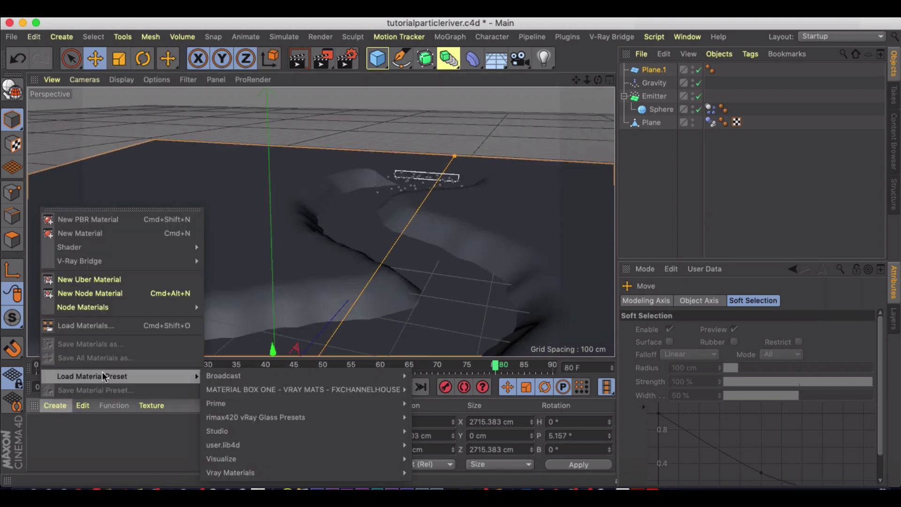
mouse_move(282, 460)
mouse_move(433, 463)
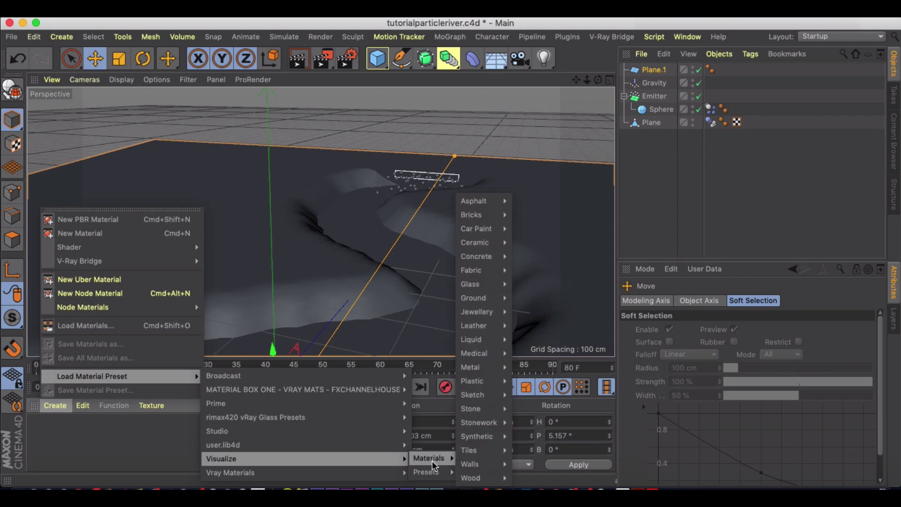
mouse_move(471, 340)
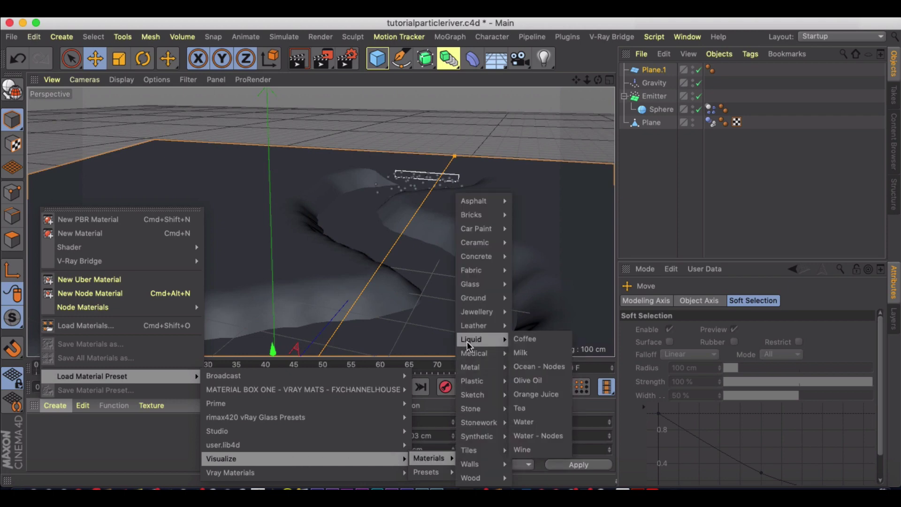
left_click(524, 422)
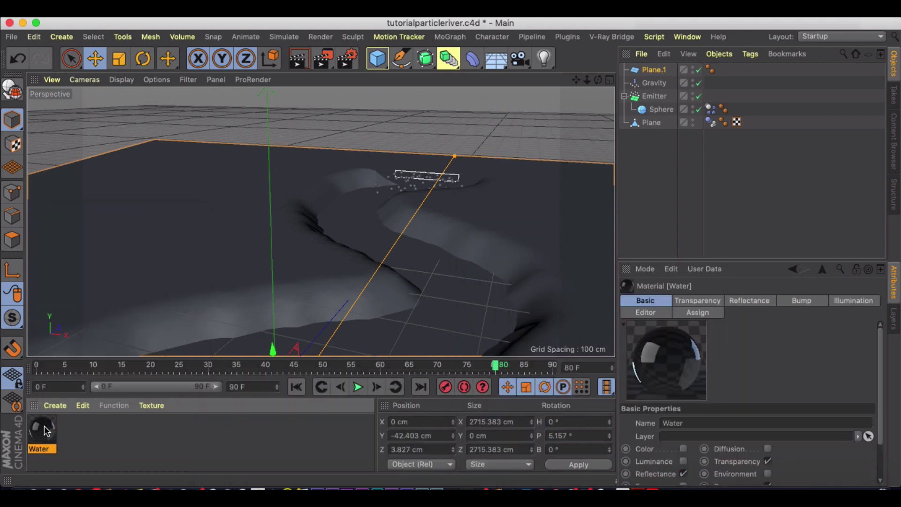
left_click_drag(45, 431, 686, 109)
left_click_drag(652, 70, 652, 68)
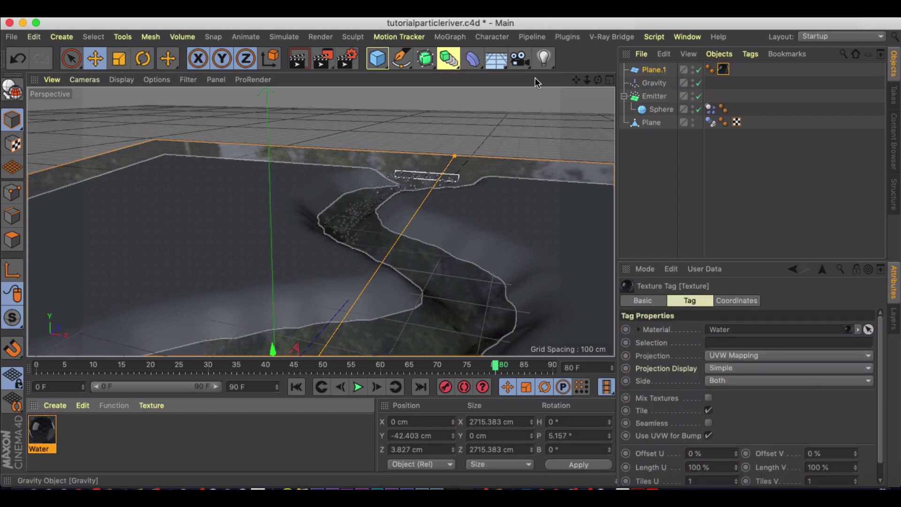
- Shorten the water plane along Z to about 1843 cm and render the view
scroll(370, 221, "up", 5)
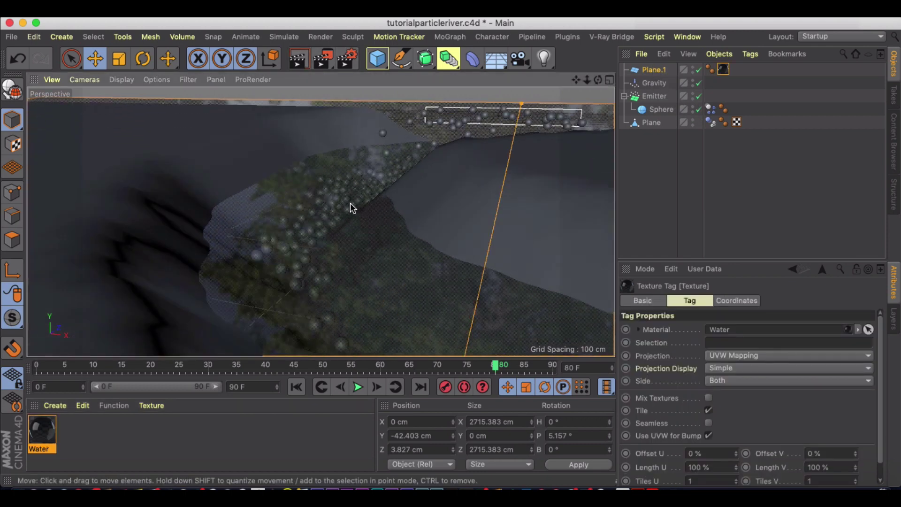
left_click_drag(521, 104, 503, 146)
left_click(294, 61)
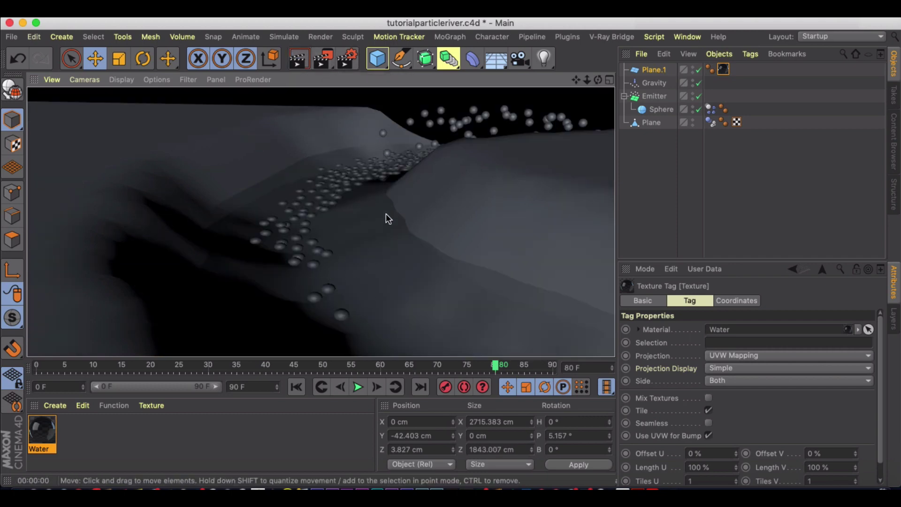
- Replay the particle animation from the start, stop it near frame 88 and render that frame in the viewport
left_click(300, 386)
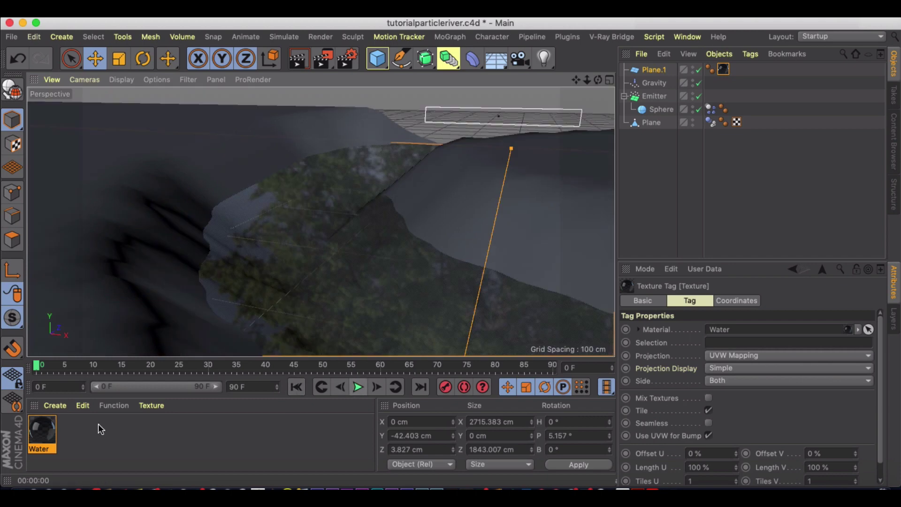
left_click(357, 387)
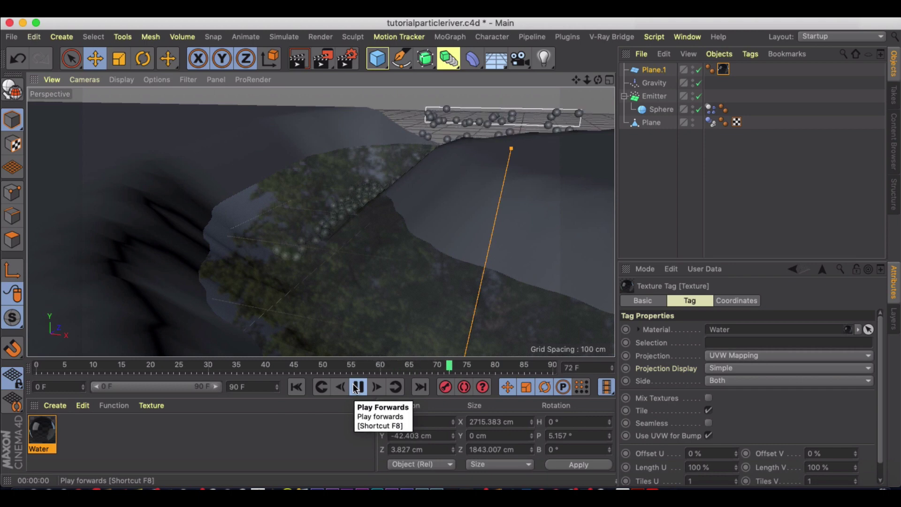
left_click(357, 387)
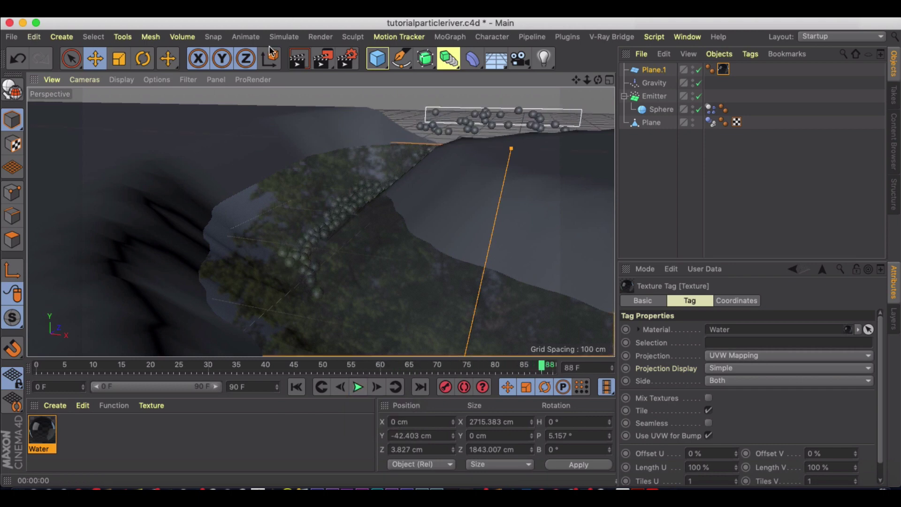
left_click(297, 58)
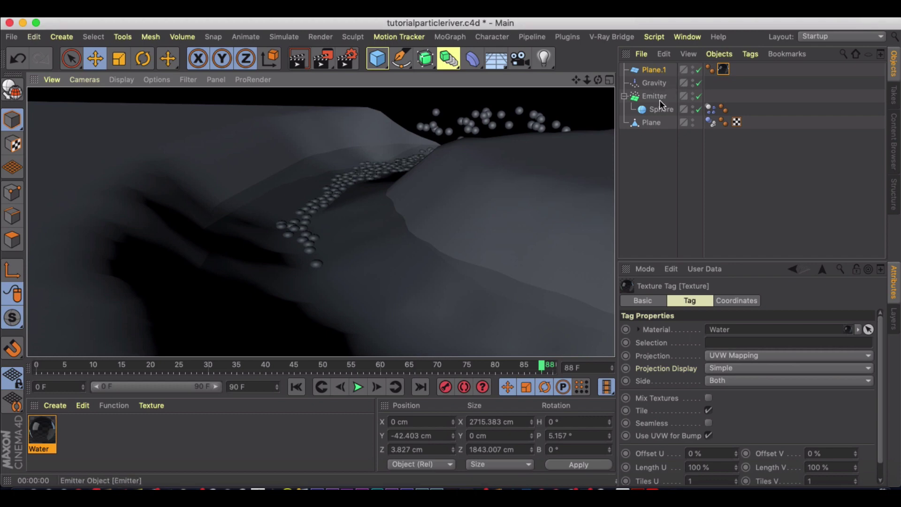
- Disable the water plane so that only the channel and the particles are shown
left_click(655, 122)
left_click(660, 70)
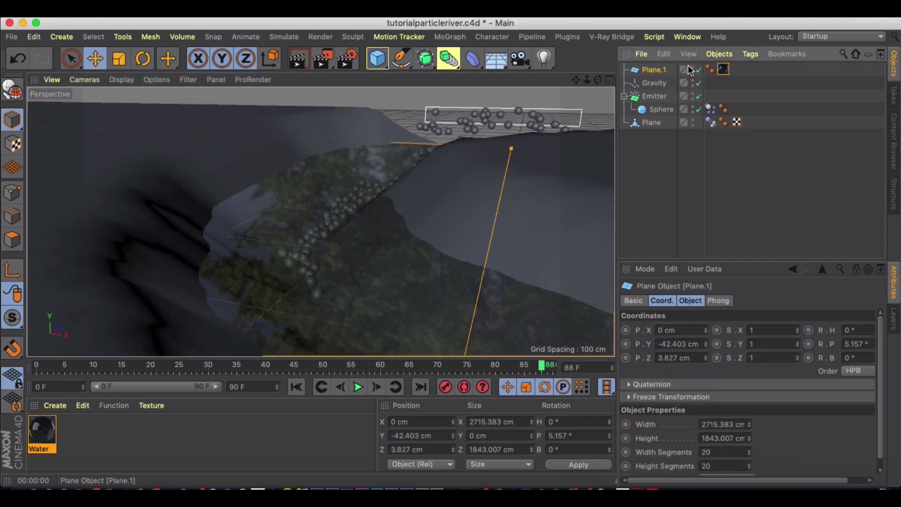
left_click(699, 70)
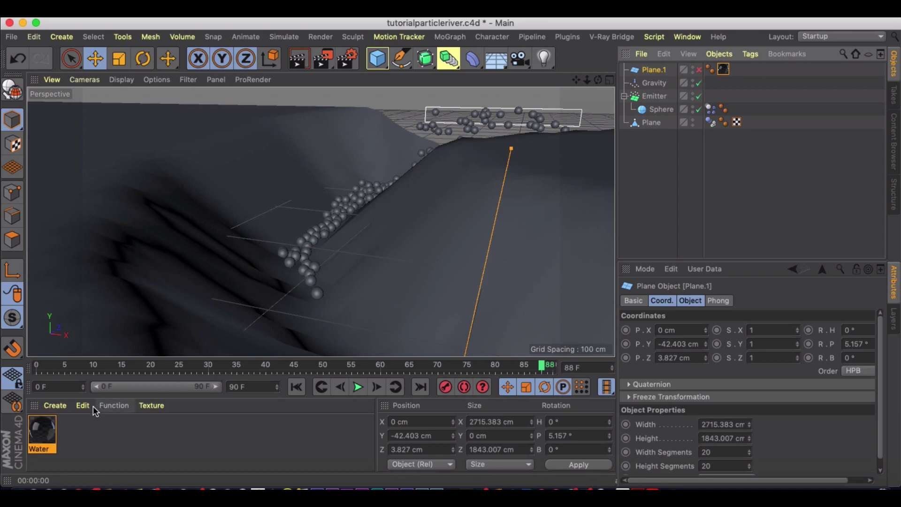
- Create a new material and set its color to red with hue 0° and saturation 100%
left_click(55, 405)
left_click(89, 237)
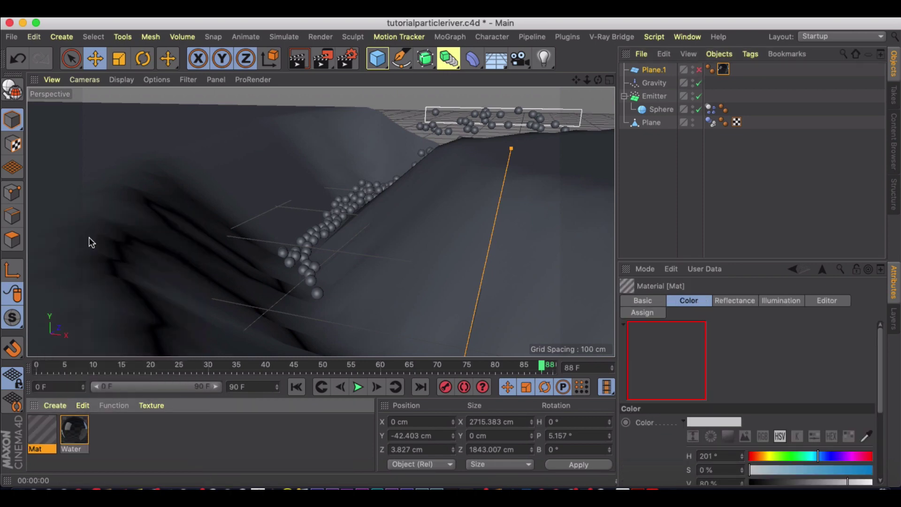
double_click(51, 433)
left_click_drag(475, 134, 303, 150)
left_click_drag(550, 147, 650, 147)
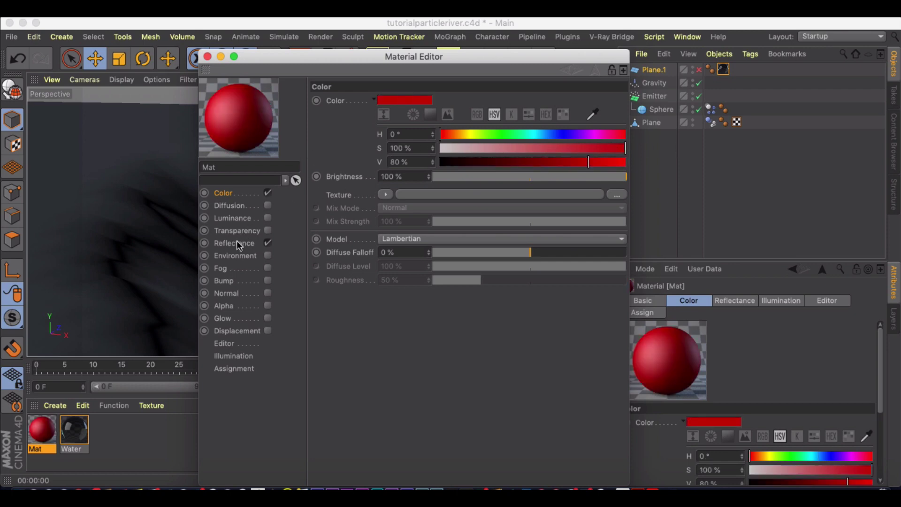
- Add a reflection layer to the red material and lower the layer's strength
left_click(234, 242)
left_click(328, 128)
left_click(363, 130)
left_click_drag(517, 143, 519, 145)
left_click(207, 56)
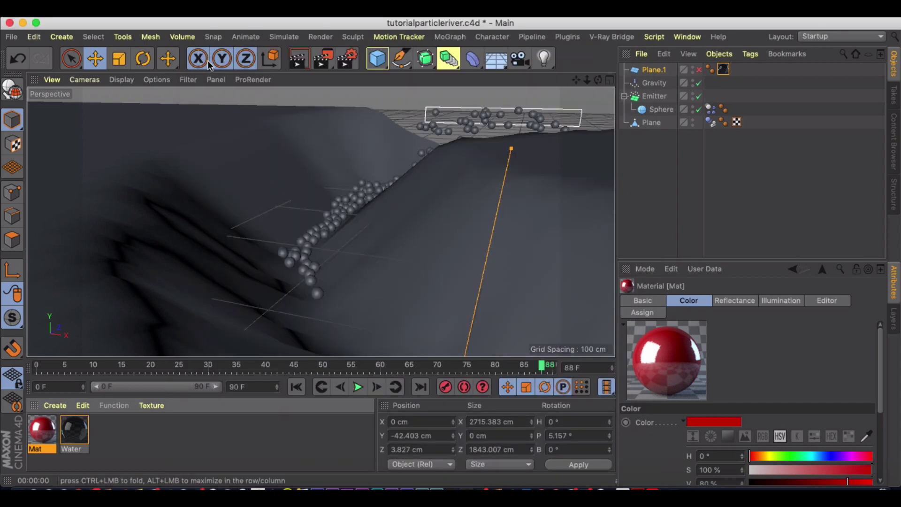
- Apply the red material to the sphere inside the emitter
left_click_drag(49, 429, 620, 87)
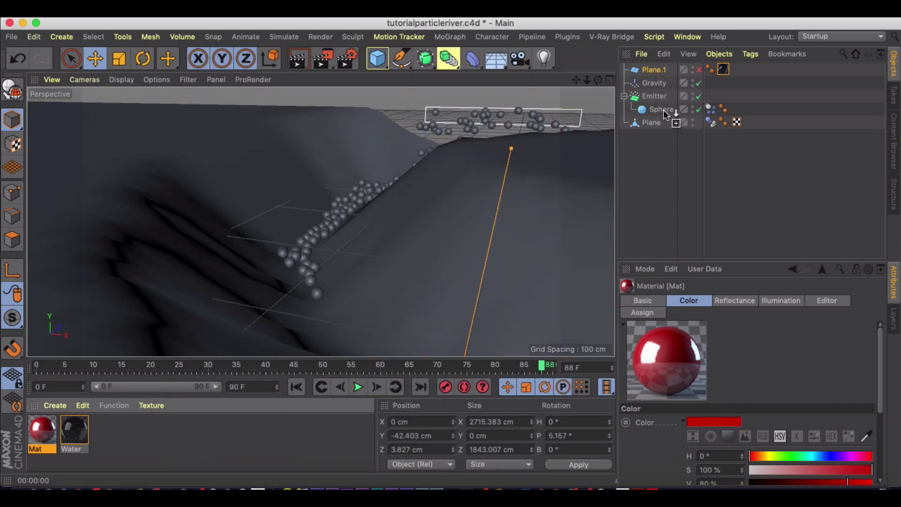
left_click_drag(663, 109, 664, 110)
left_click(314, 169)
- Create a new material with a pure white color and apply it to the channel plane
left_click(55, 406)
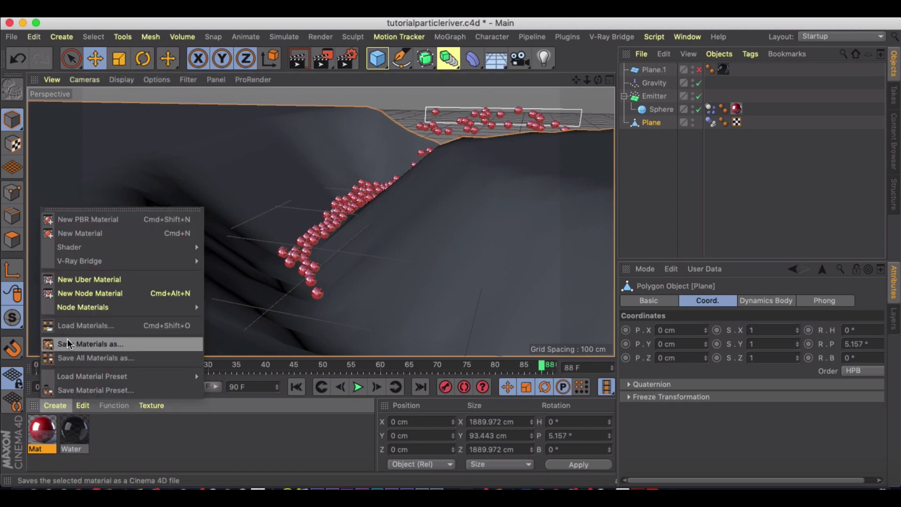
left_click(79, 235)
double_click(46, 427)
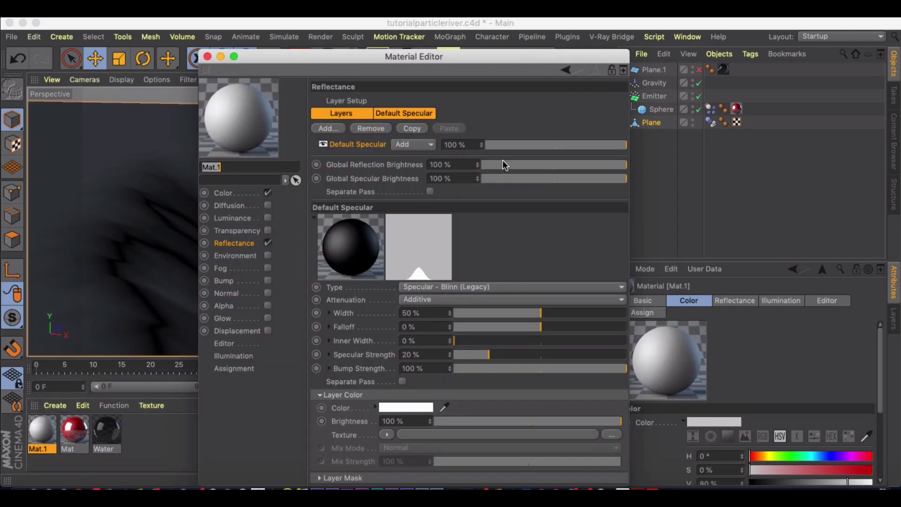
left_click(250, 191)
left_click_drag(606, 161, 660, 148)
left_click(207, 56)
left_click_drag(44, 427, 651, 123)
- Add a Physical Sky to the scene and render the current view
left_click_drag(491, 56, 652, 80)
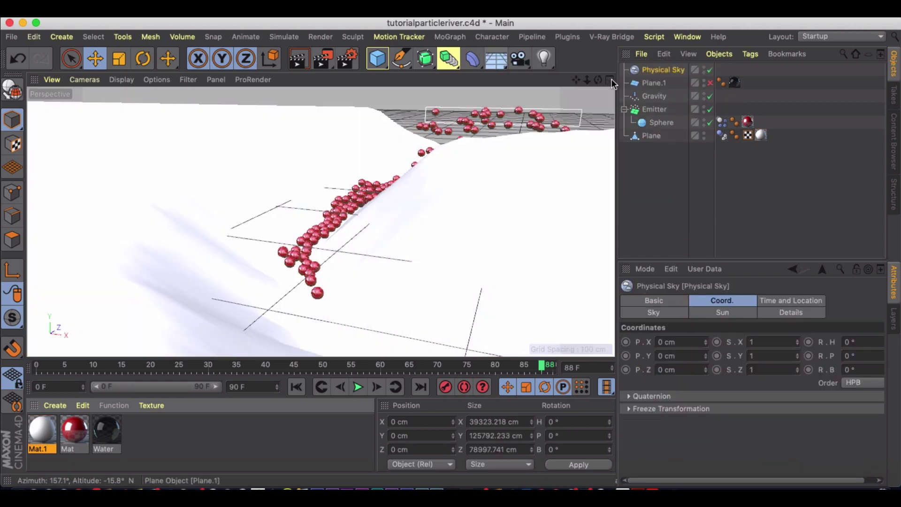
left_click(298, 60)
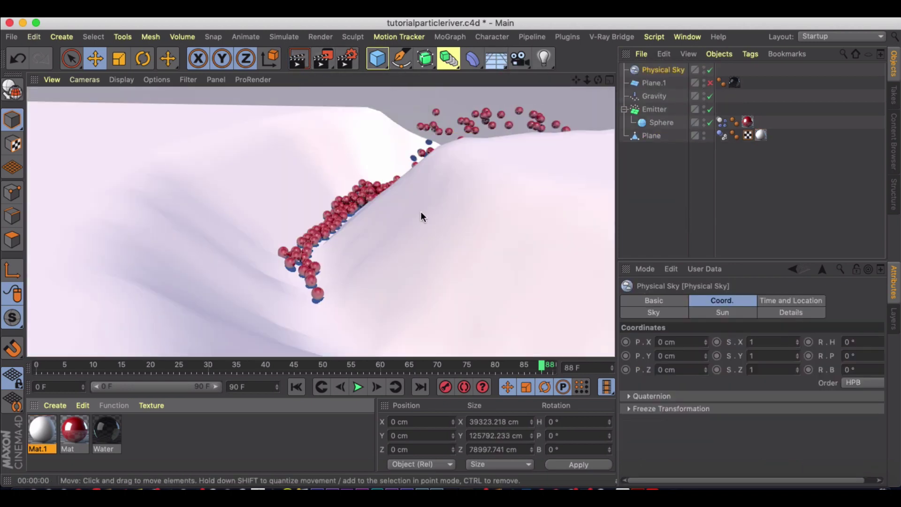
- Play the particle animation from the start in a closer, lower view and render frame 62 in the viewport
scroll(328, 254, "up", 10)
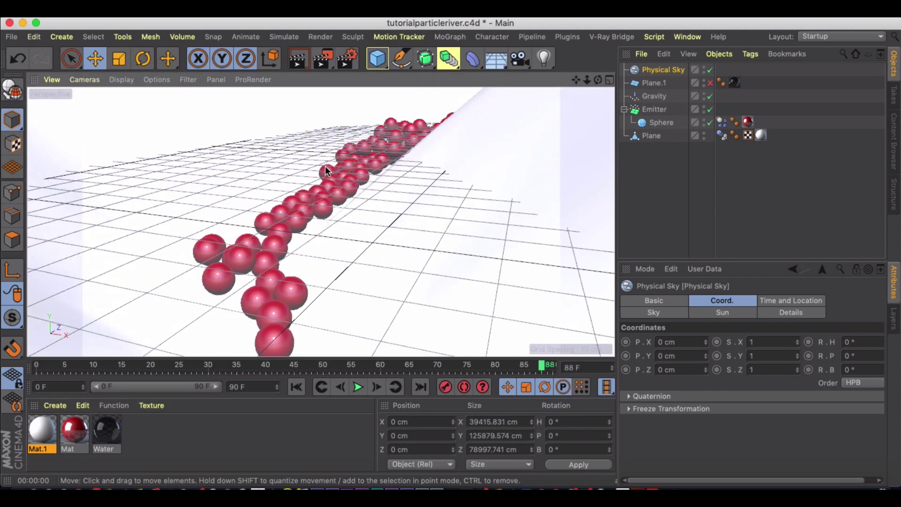
left_click_drag(326, 179, 377, 215, "alt")
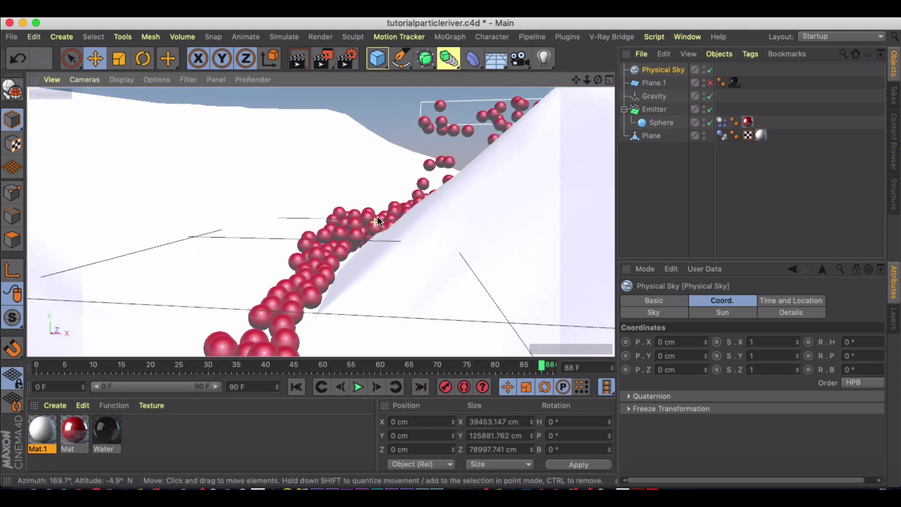
left_click(356, 388)
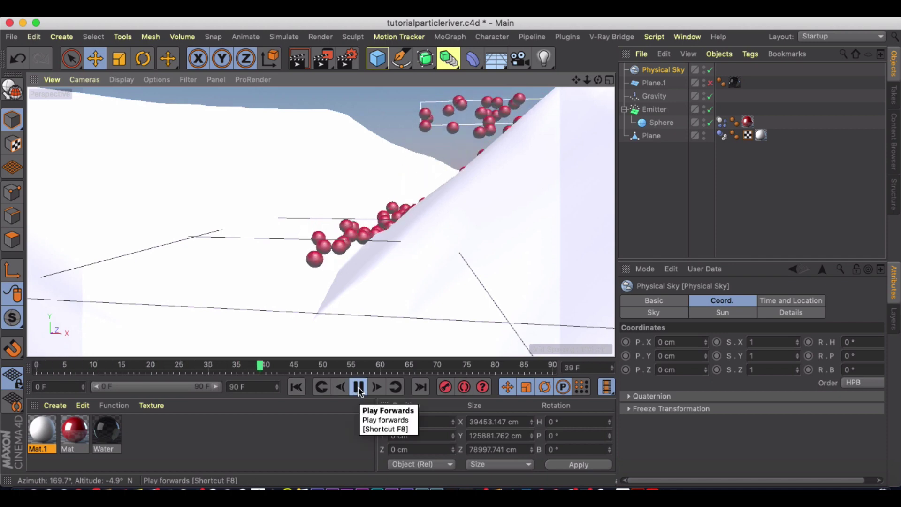
left_click(299, 61)
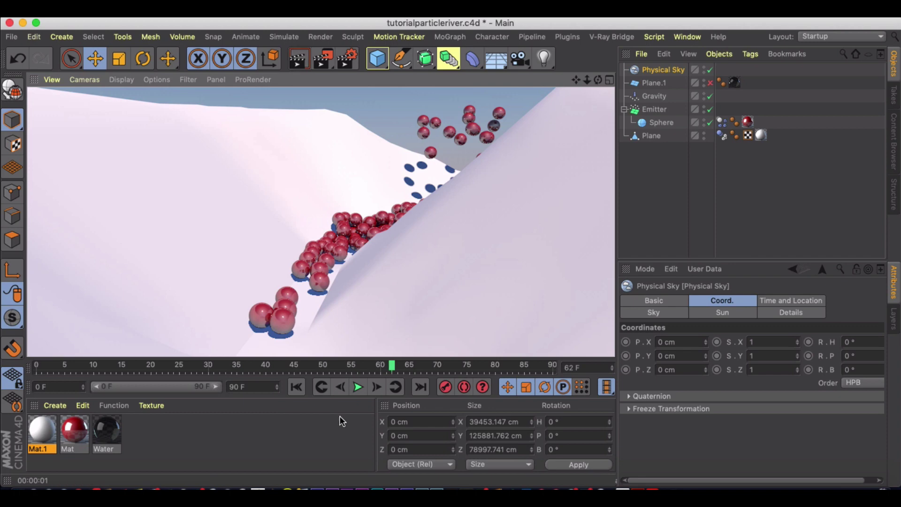
- Return the animation to frame 0 and delete the channel plane from the scene
left_click(357, 388)
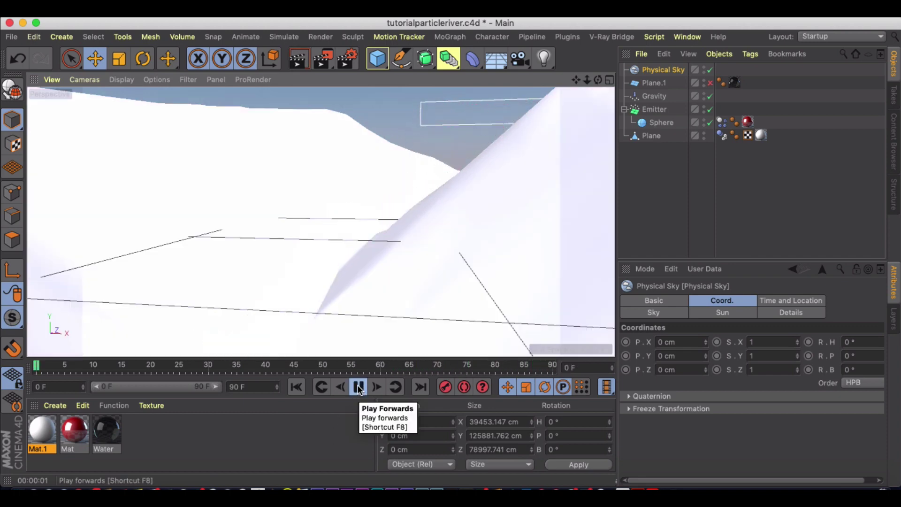
left_click(358, 387)
left_click(296, 387)
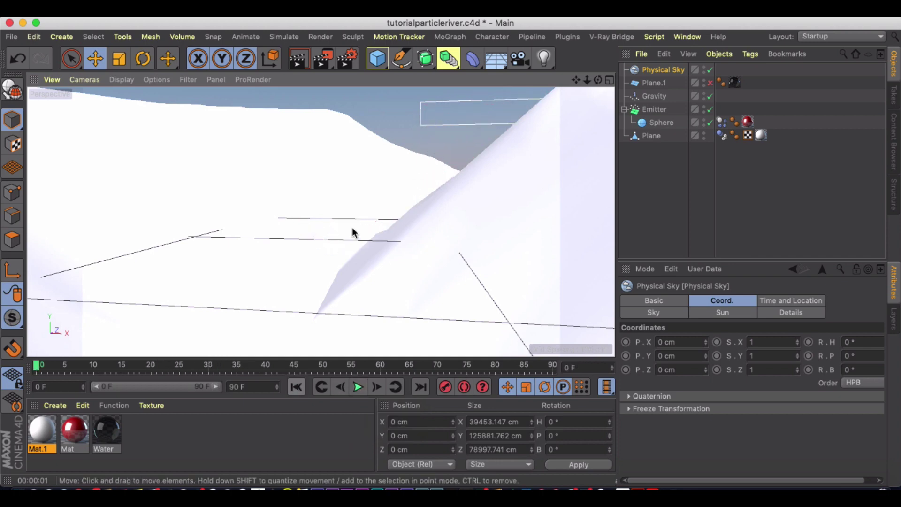
left_click_drag(352, 227, 344, 238, "alt")
left_click(652, 136)
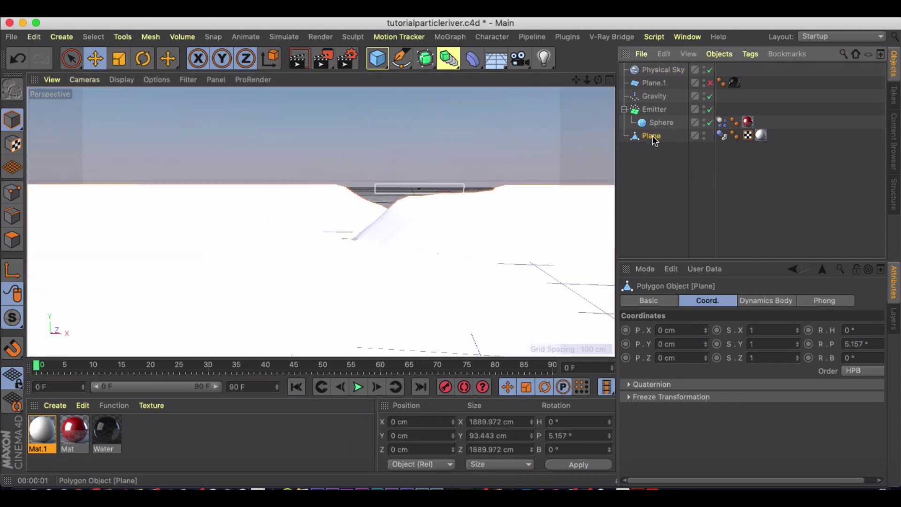
key("Delete")
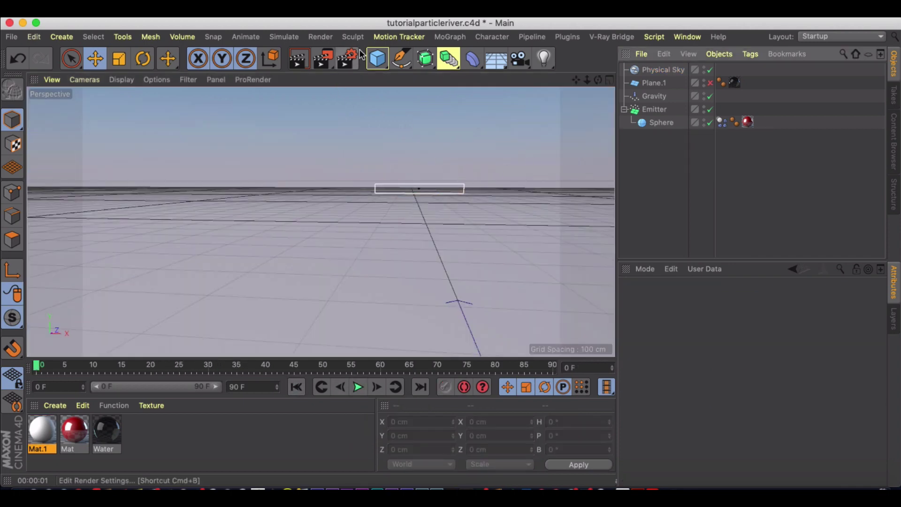
- Add a cylinder primitive to the scene
left_click(377, 58)
left_click(617, 83)
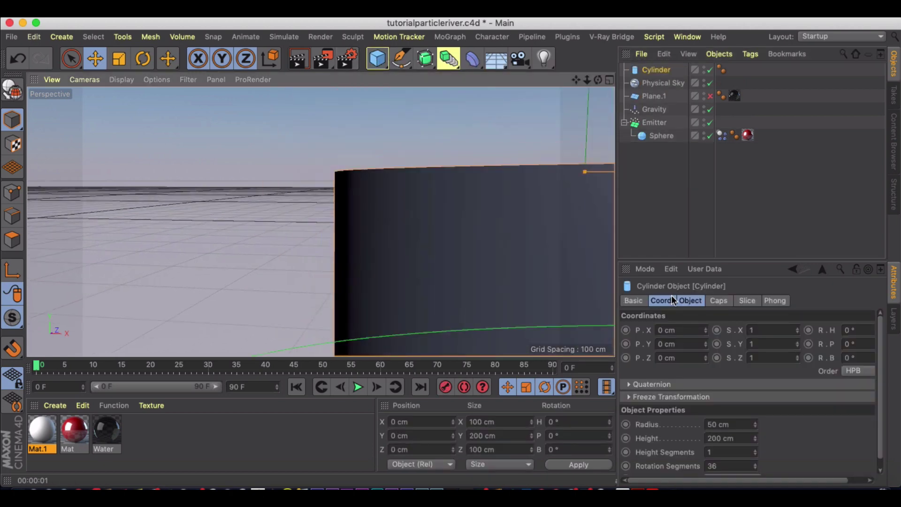
- Try the +X orientation on the cylinder and return it to +Y
left_click(698, 302)
left_click(741, 388)
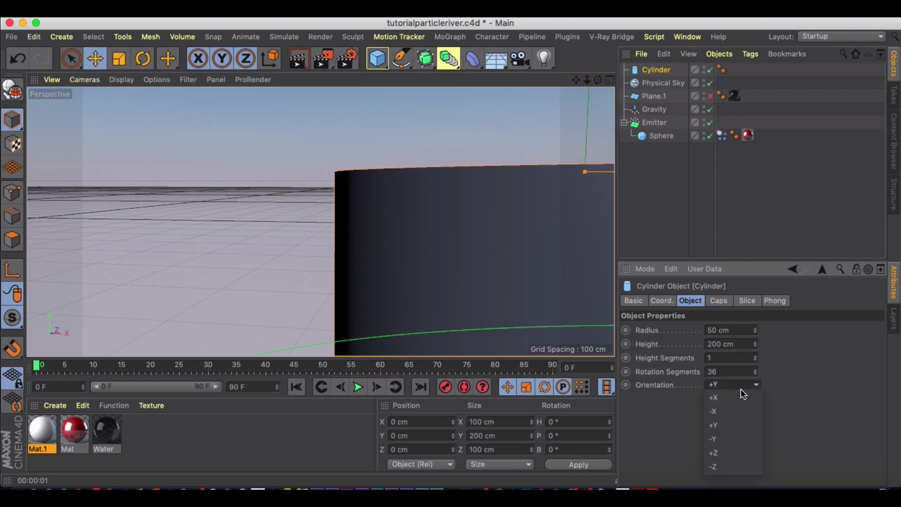
left_click(738, 402)
scroll(483, 308, "down", 10)
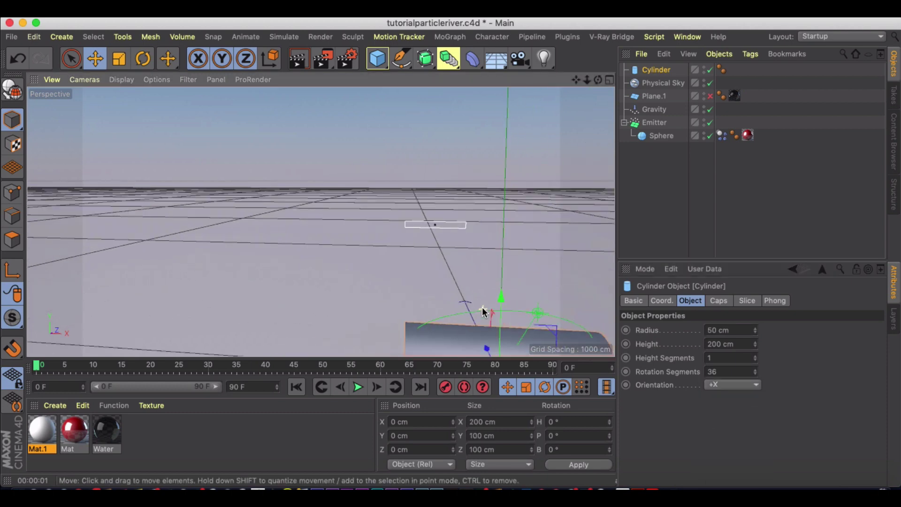
left_click(744, 388)
left_click(731, 426)
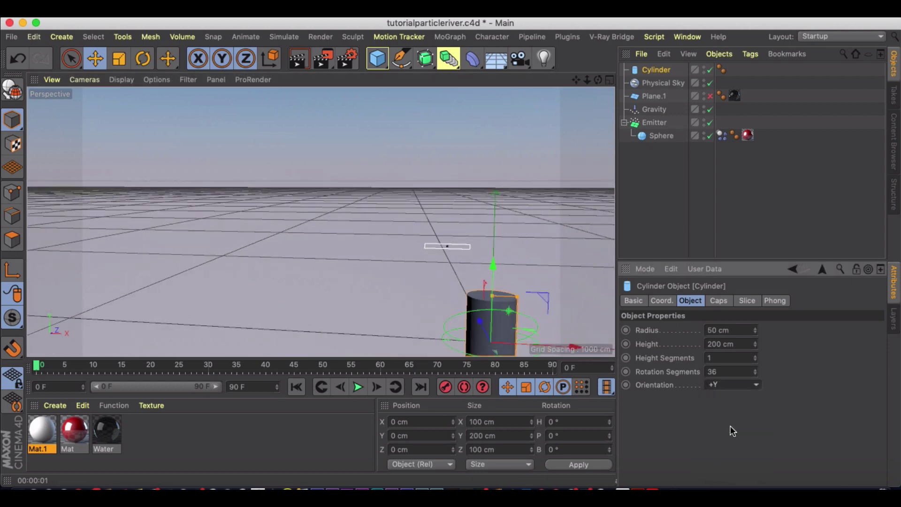
- Rotate the cylinder to a pitch of 90° and move it to about Z 769 cm, close to the emitter
key("r")
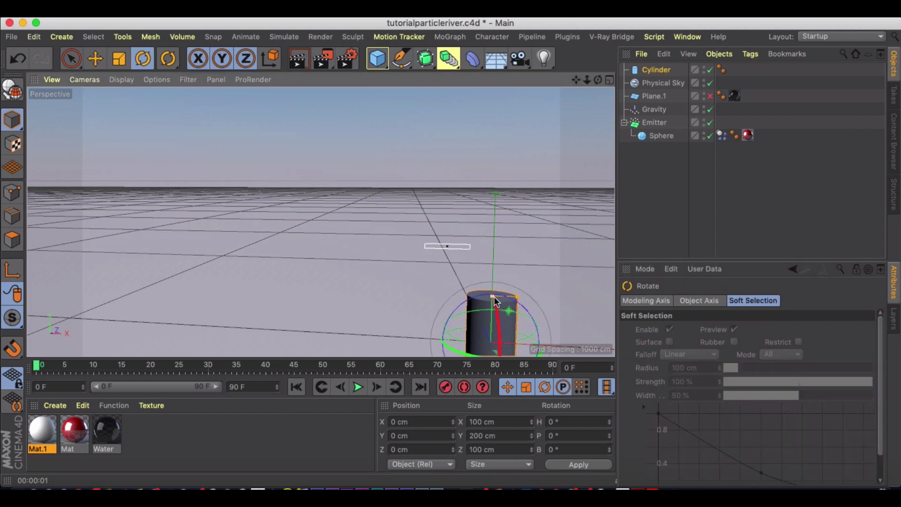
mouse_move(495, 297)
left_mouse_down()
mouse_move(486, 300)
mouse_move(494, 297)
left_mouse_up()
key("e")
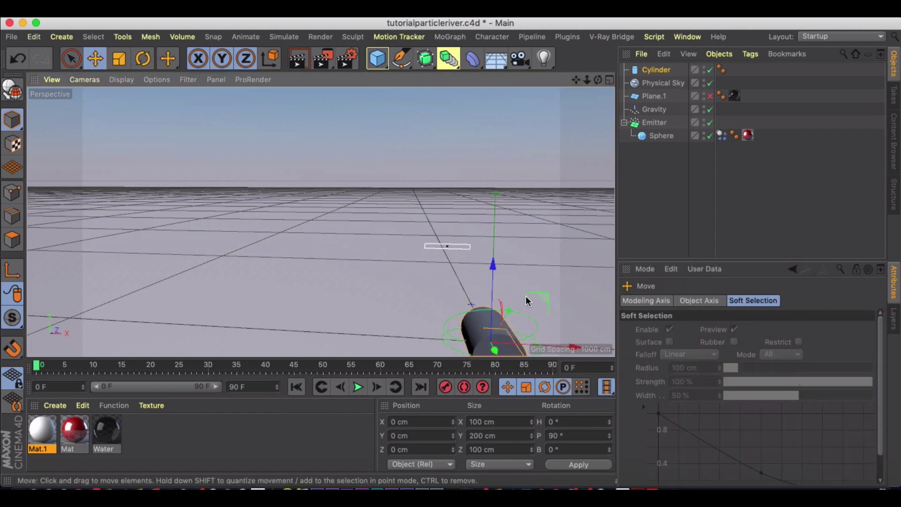
left_click_drag(494, 349, 455, 297)
left_click_drag(474, 282, 523, 268, "alt")
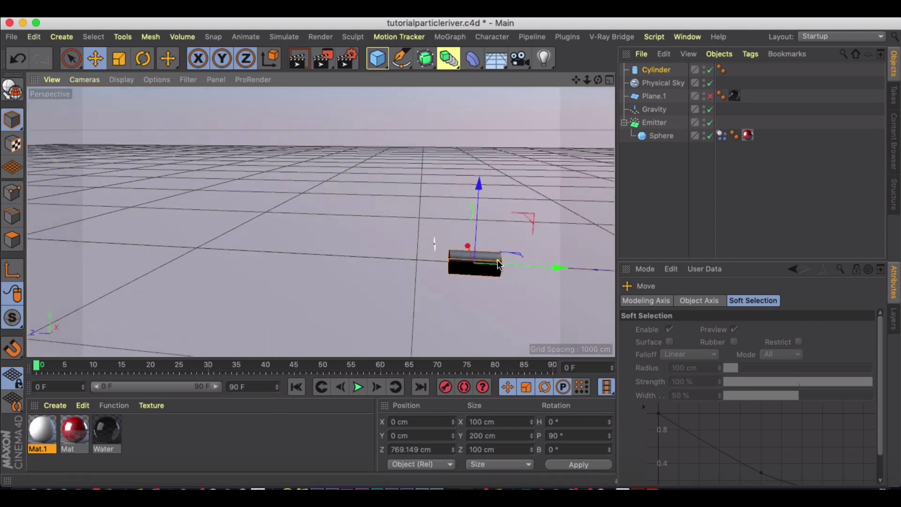
- Resize the cylinder to about 59 cm radius and 510 cm height, and reduce its rotation segments to fewer than 30
scroll(509, 243, "up", 5)
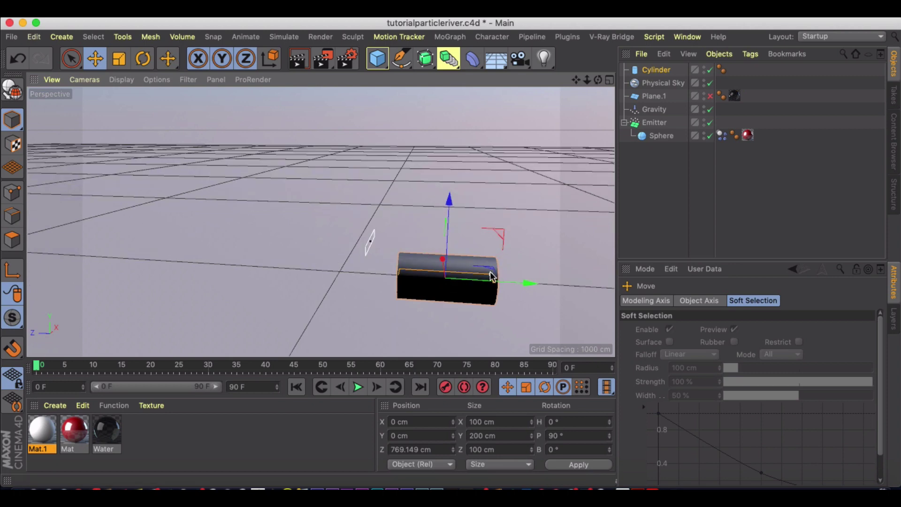
left_click_drag(491, 273, 338, 269)
left_click(657, 70)
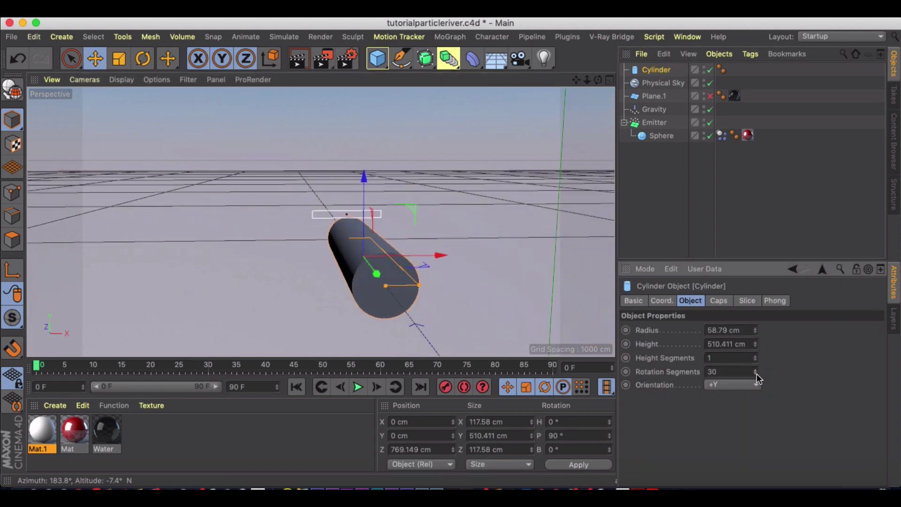
left_click_drag(756, 374, 756, 375)
- Make the cylinder editable and delete both end caps' polygons, using Live Selection in Normal mode, to leave an open tube
left_click(13, 89)
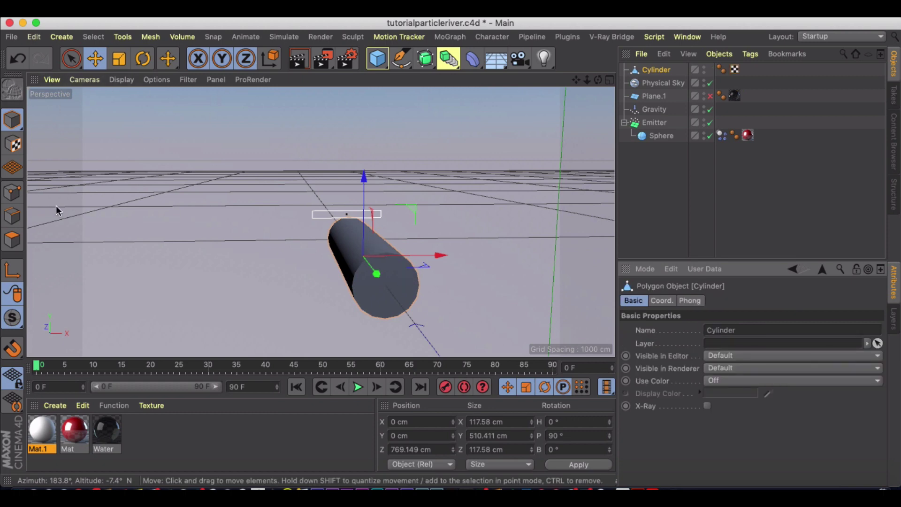
left_click(11, 241)
left_click(71, 58)
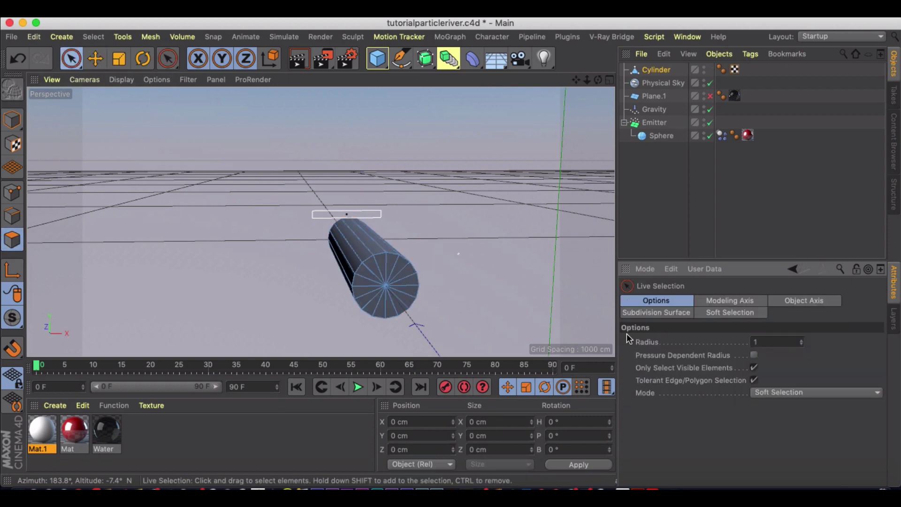
left_click(767, 392)
left_click(767, 405)
mouse_move(375, 277)
left_mouse_down()
mouse_move(389, 280)
mouse_move(332, 203)
left_mouse_up()
key("Delete")
left_click_drag(376, 256, 379, 266)
key("Delete")
scroll(384, 254, "up", 3)
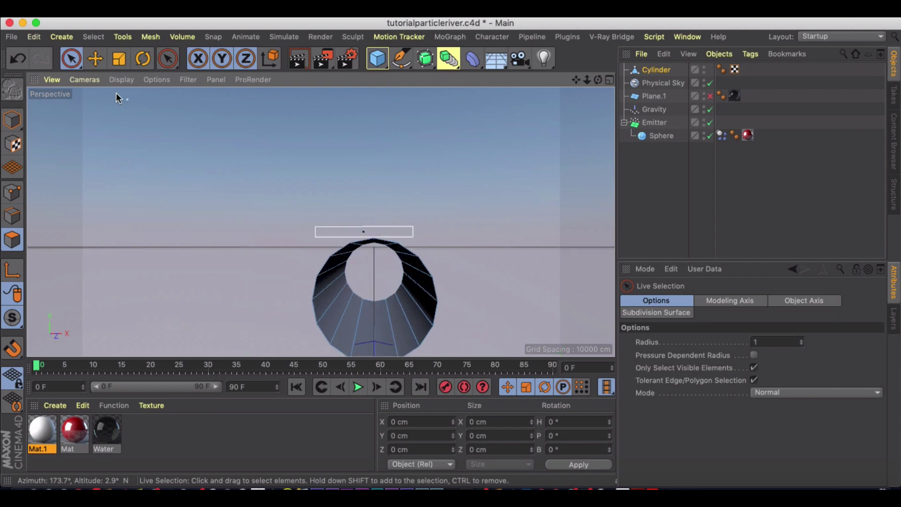
- Move the open cylinder around the emitter, to about X -11 cm and Y 69 cm
left_click(12, 120)
left_click(95, 59)
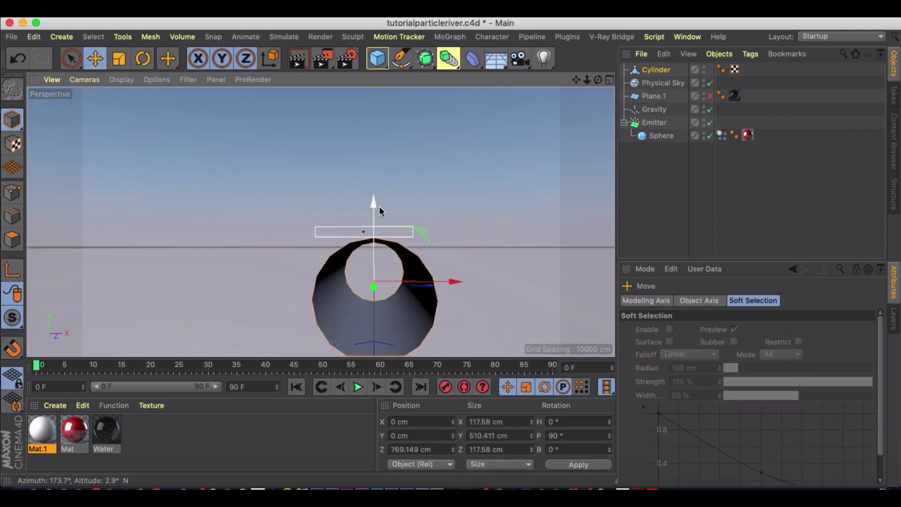
left_click_drag(380, 212, 383, 159)
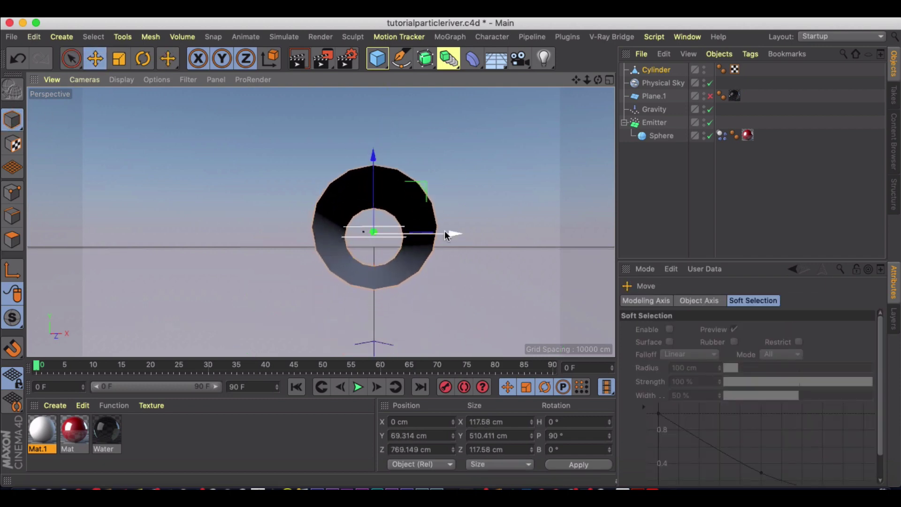
left_click_drag(446, 231, 432, 235)
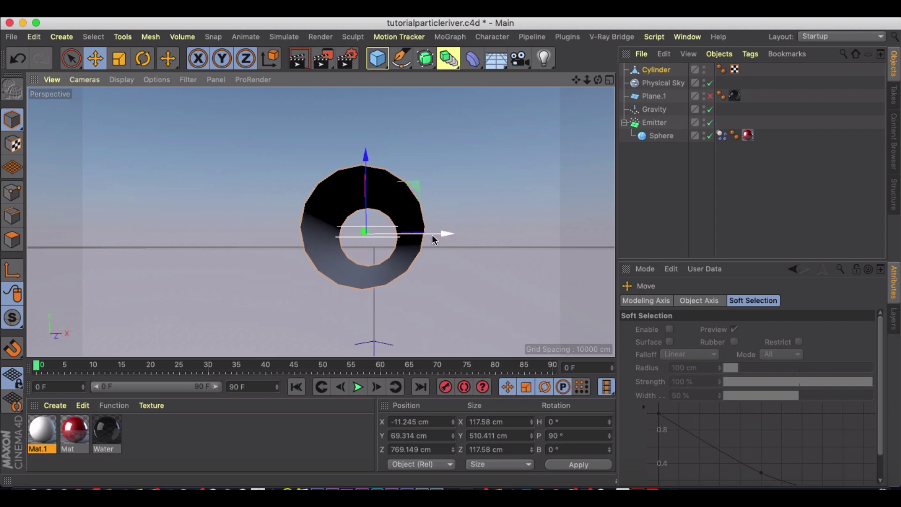
- Set the emitter's X-Size to 99 cm and center it inside the tube at about X -8 cm
left_click(654, 122)
left_click(730, 301)
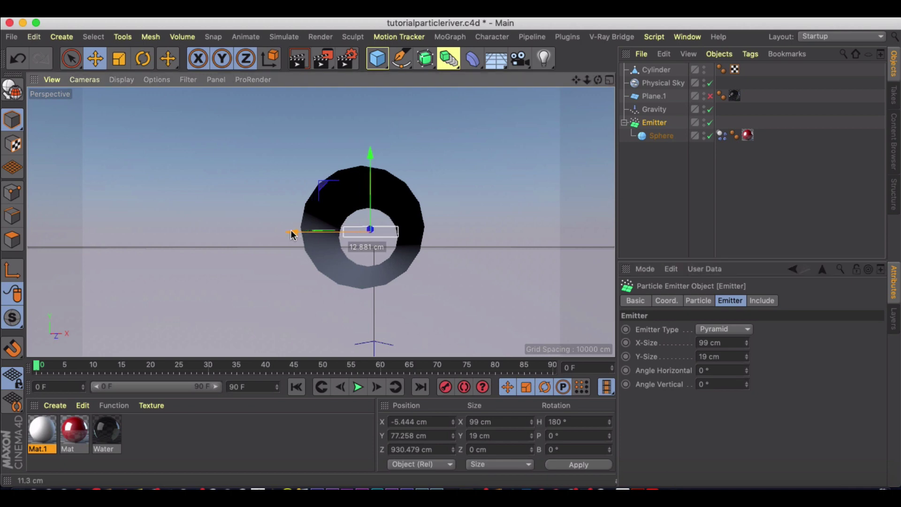
left_click_drag(306, 236, 364, 243)
scroll(376, 246, "up", 3)
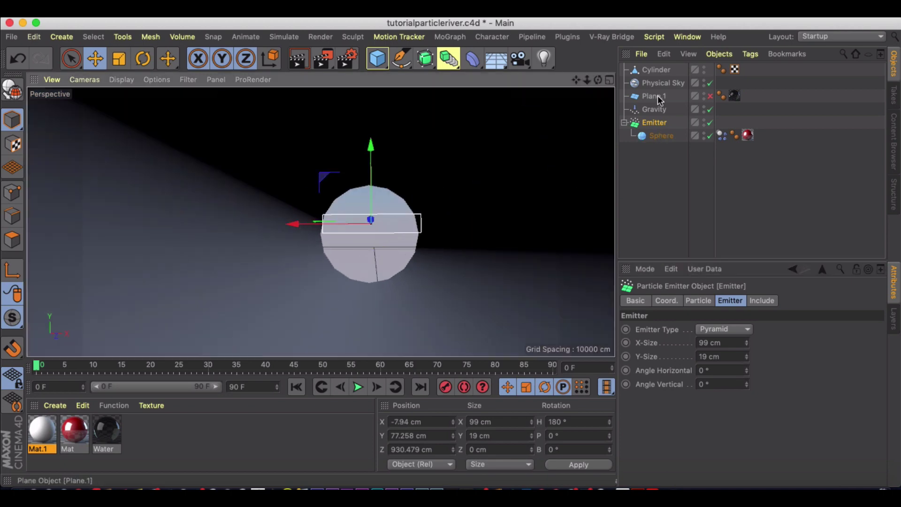
- Add a Collider Body simulation tag to the cylinder and open the tag's collision settings
left_click(657, 70)
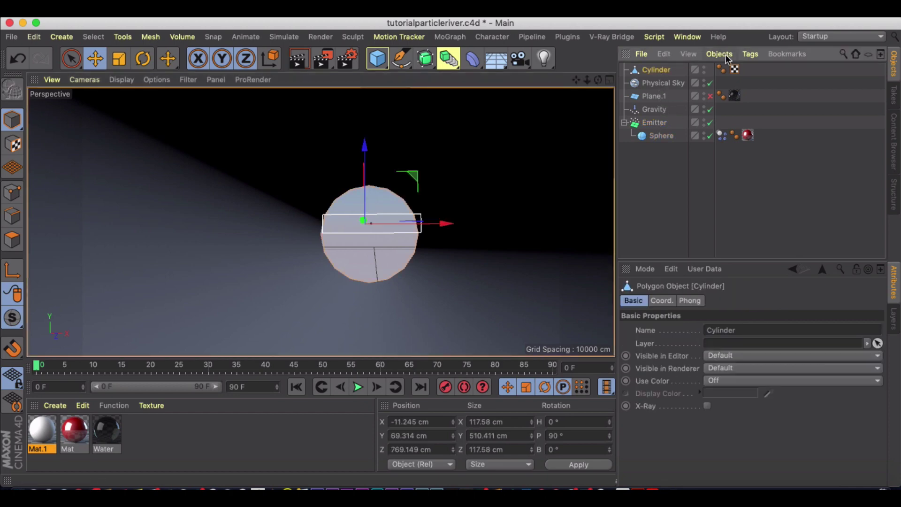
left_click(720, 54)
right_click(664, 72)
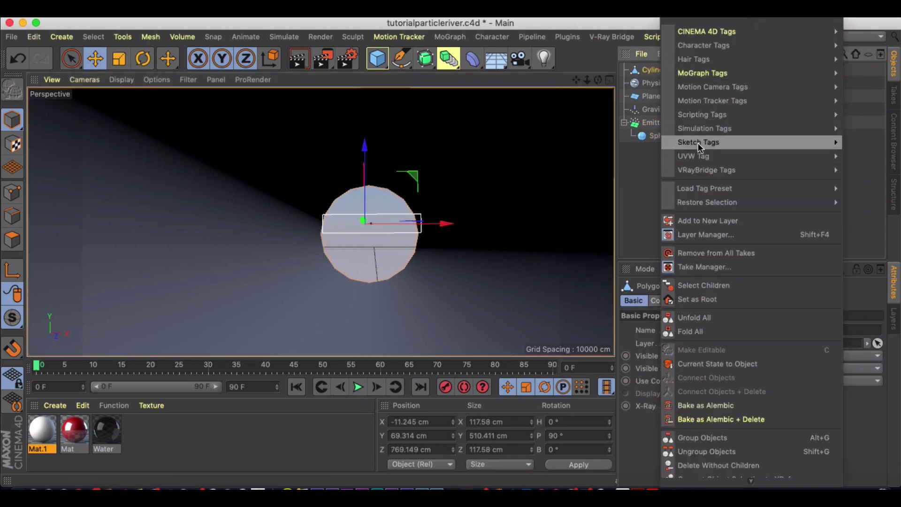
mouse_move(698, 131)
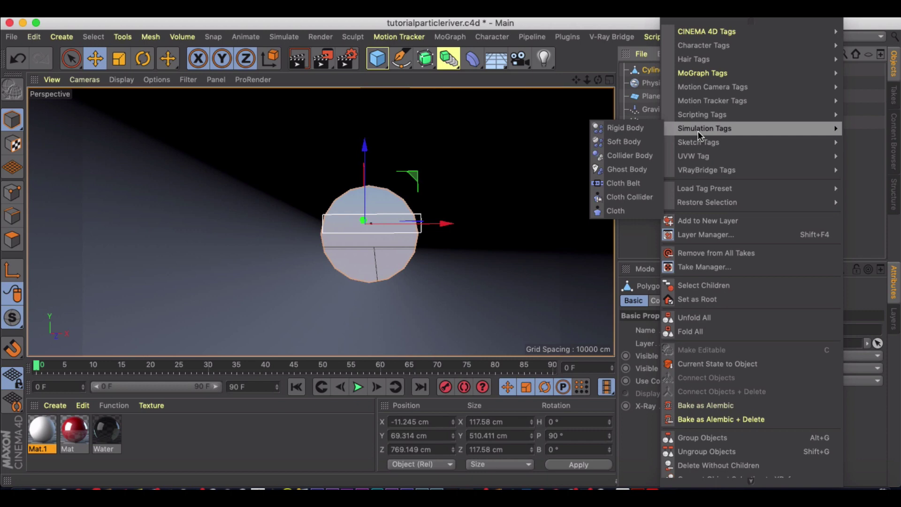
left_click(635, 153)
left_click(721, 70)
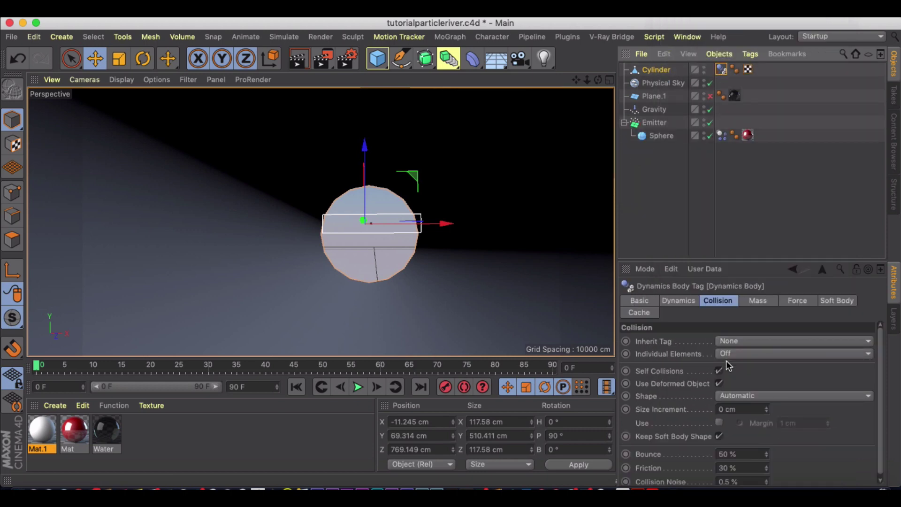
- Set the cylinder's collision shape to Moving Mesh and play the simulation to about frame 67 to test the tube
left_click(728, 396)
left_click(742, 341)
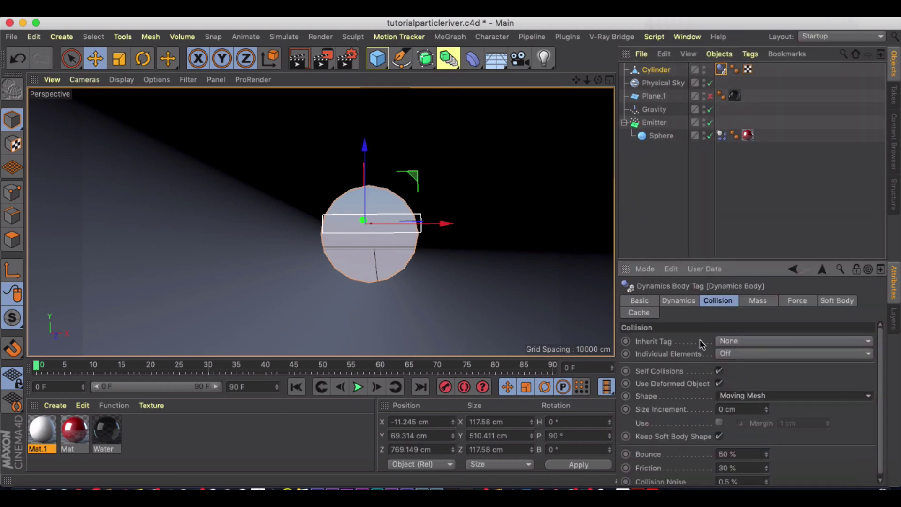
left_click(358, 387)
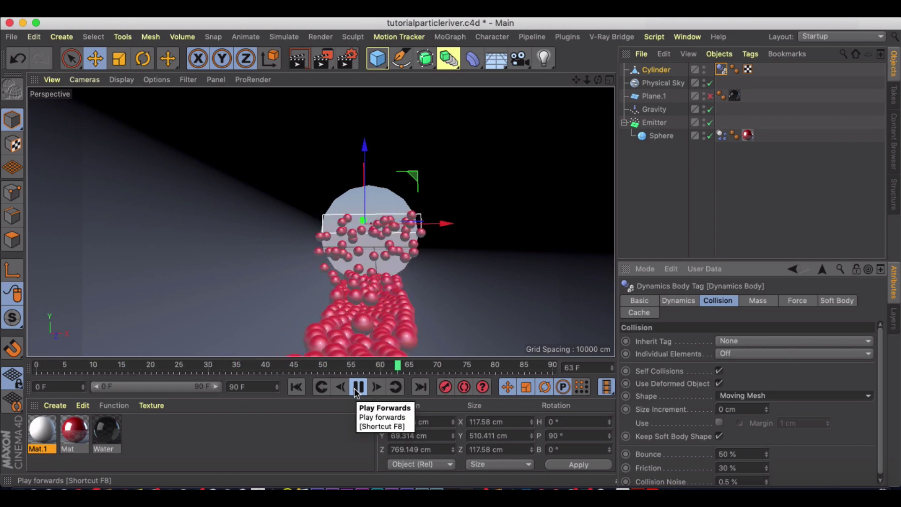
left_click(358, 388)
- Apply the white Mat.1 material to the cylinder and render the view inside the tube to check it
left_click(297, 58)
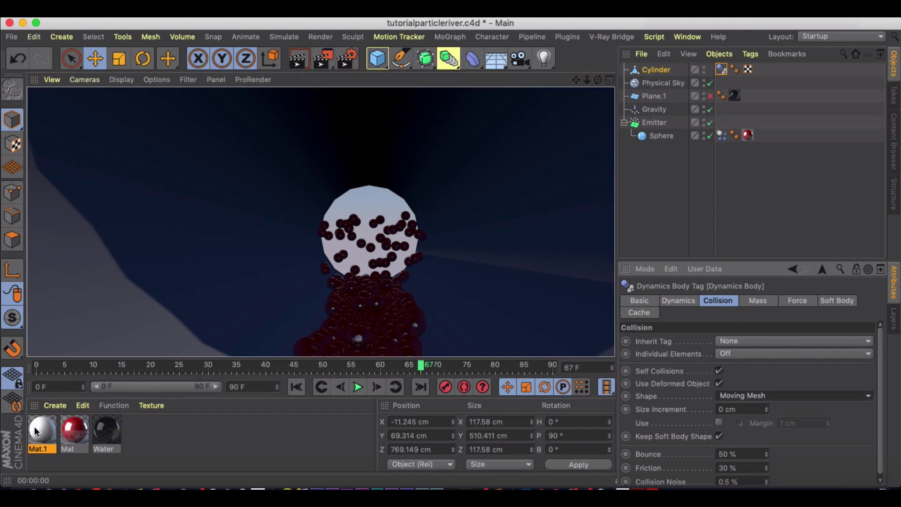
left_click_drag(622, 85, 645, 69)
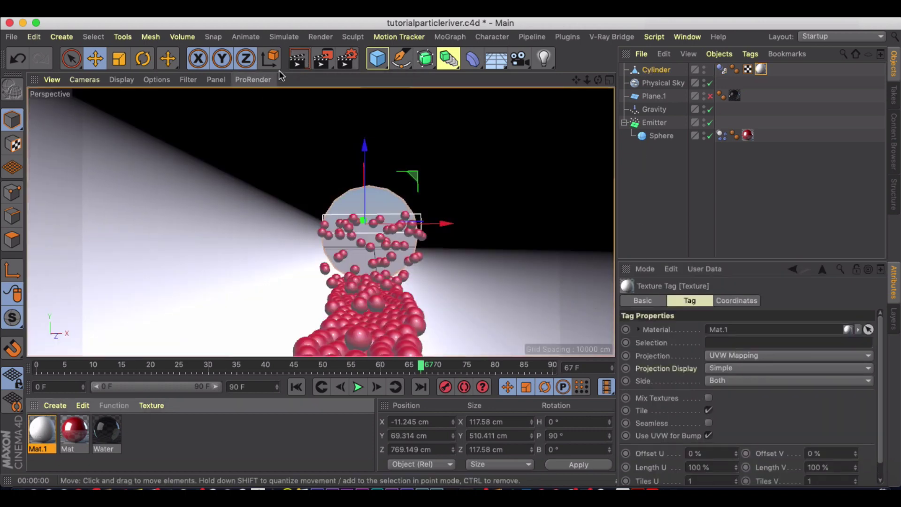
key("super+r")
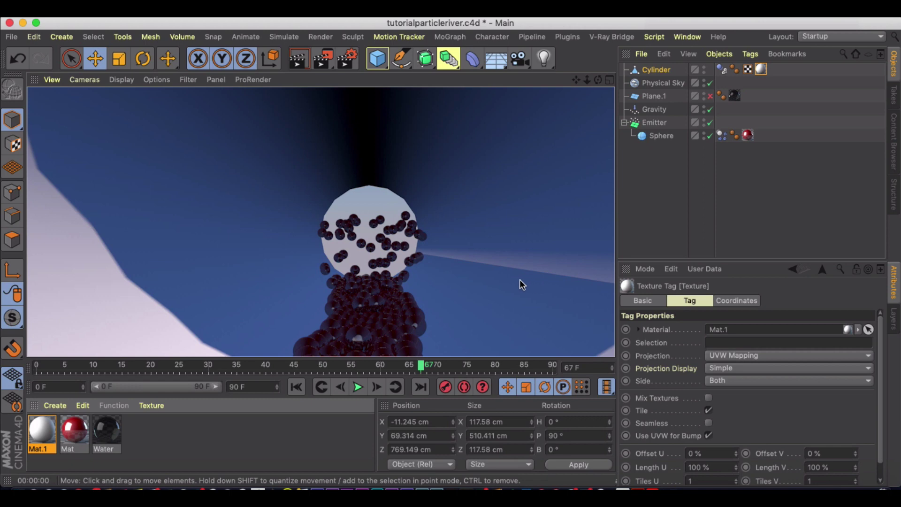
- Replay the simulation from the start to frame 75, watching the tube's opening from outside, and render the view
scroll(489, 269, "down", 5)
middle_click_drag(483, 267, 403, 246, "alt")
scroll(404, 247, "down", 5)
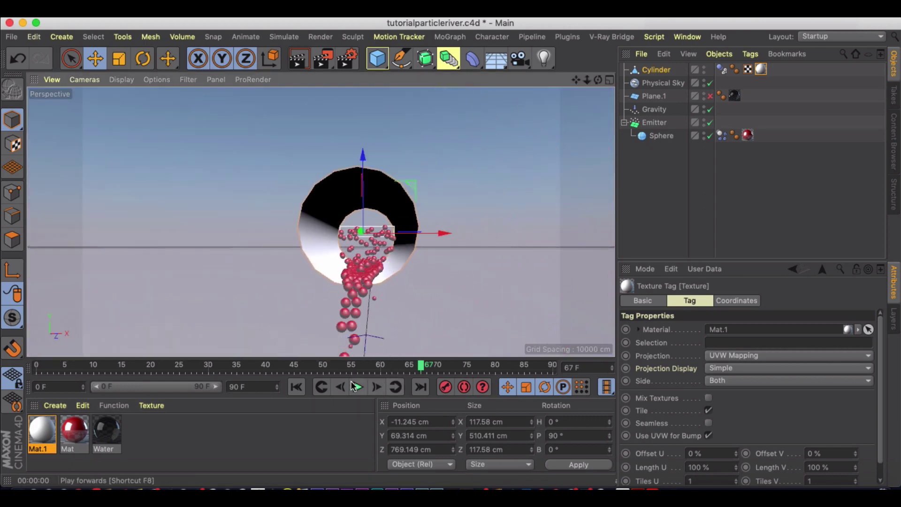
left_click(296, 388)
left_click(358, 387)
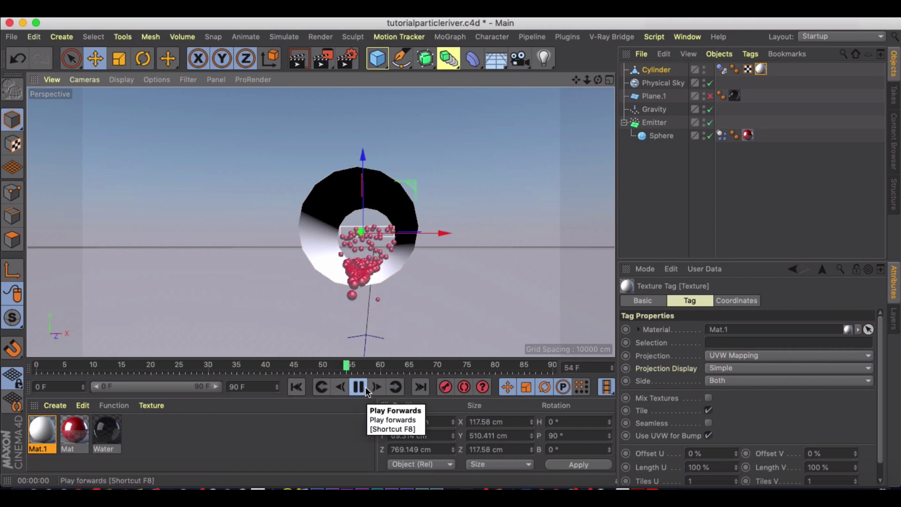
left_click(365, 391)
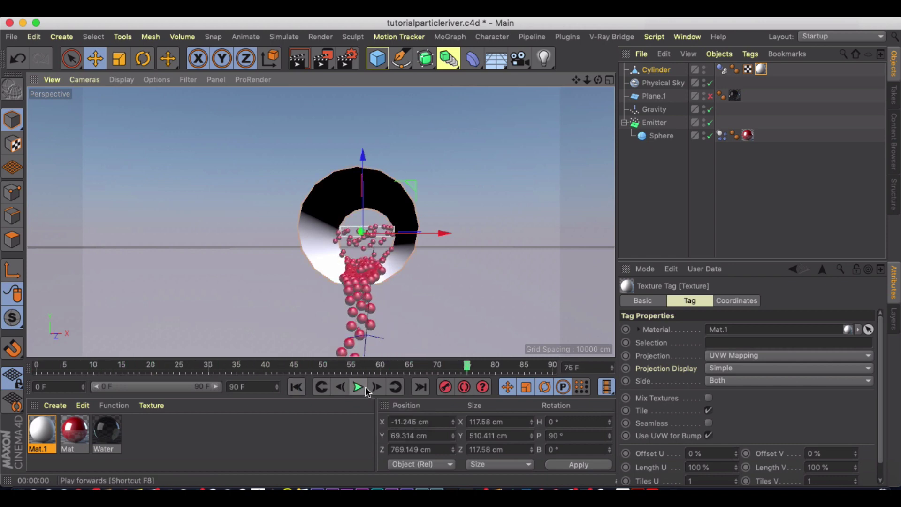
left_click(292, 63)
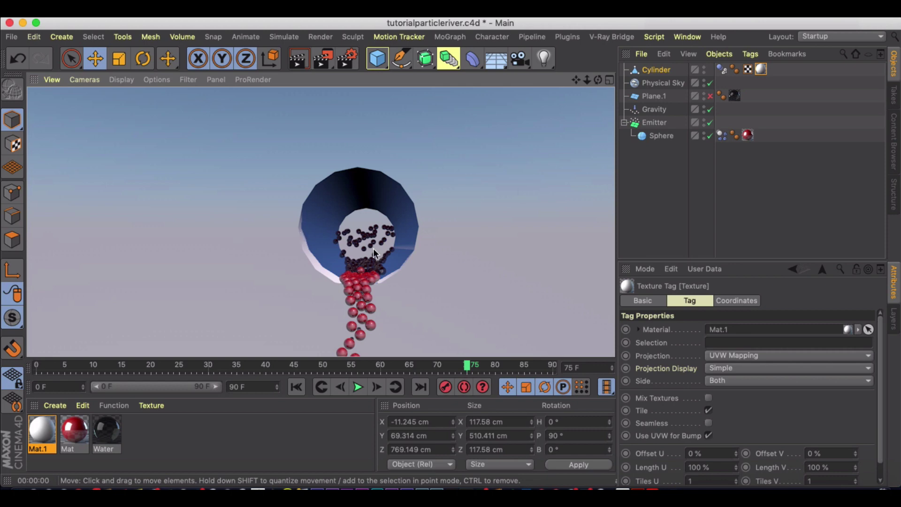
- Replay the simulation from the start to frame 72 with the tube seen obliquely from its side, and render that view
left_click_drag(382, 254, 369, 217, "alt")
left_click(297, 388)
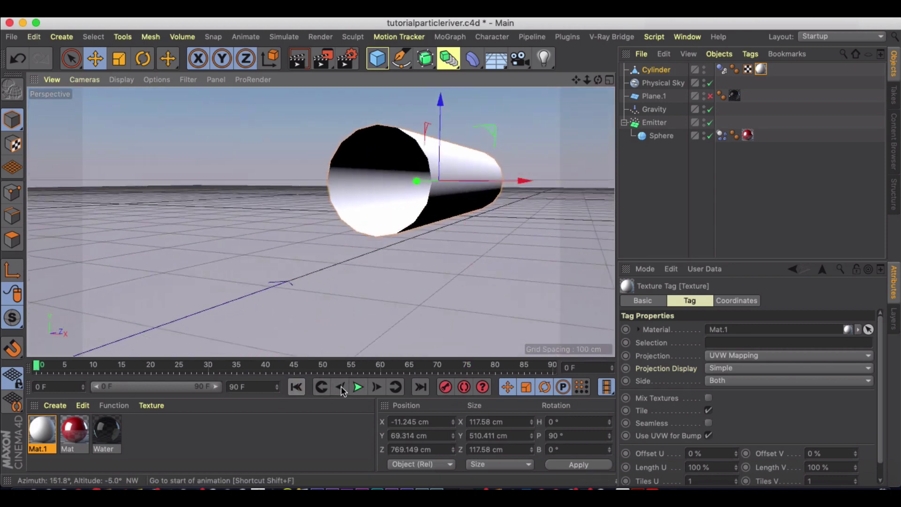
left_click(358, 387)
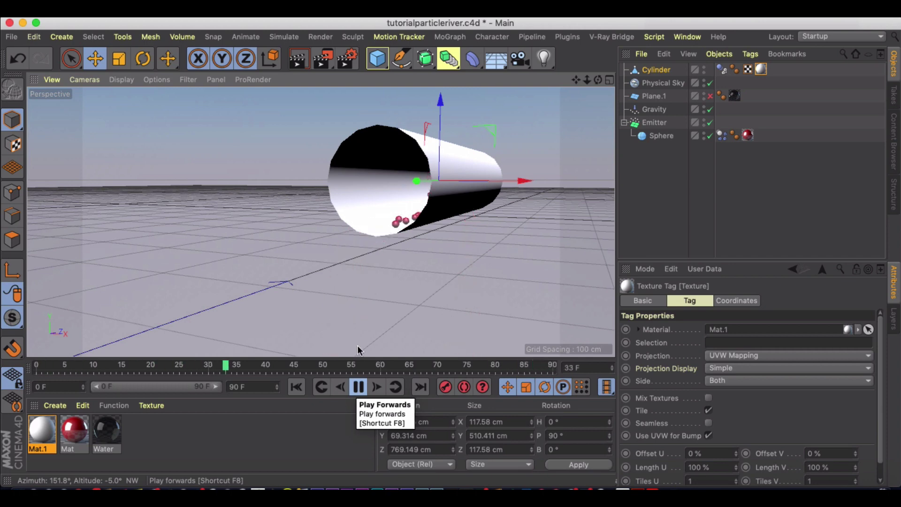
left_click(358, 388)
left_click(310, 65)
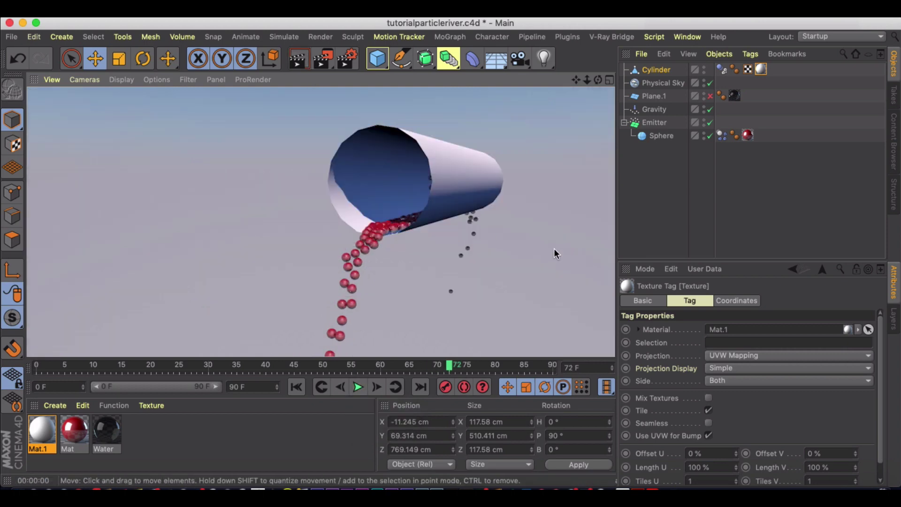